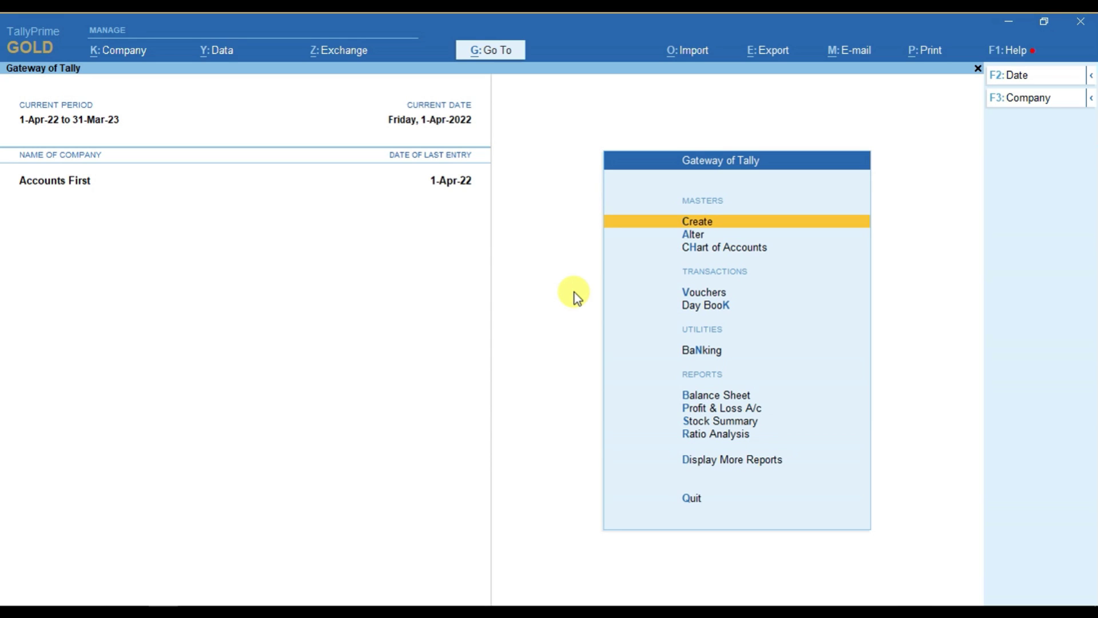
# - Open the Chart of Accounts from the Gateway of Tally for Accounts First
pyautogui.press('Down')
pyautogui.press('Down')
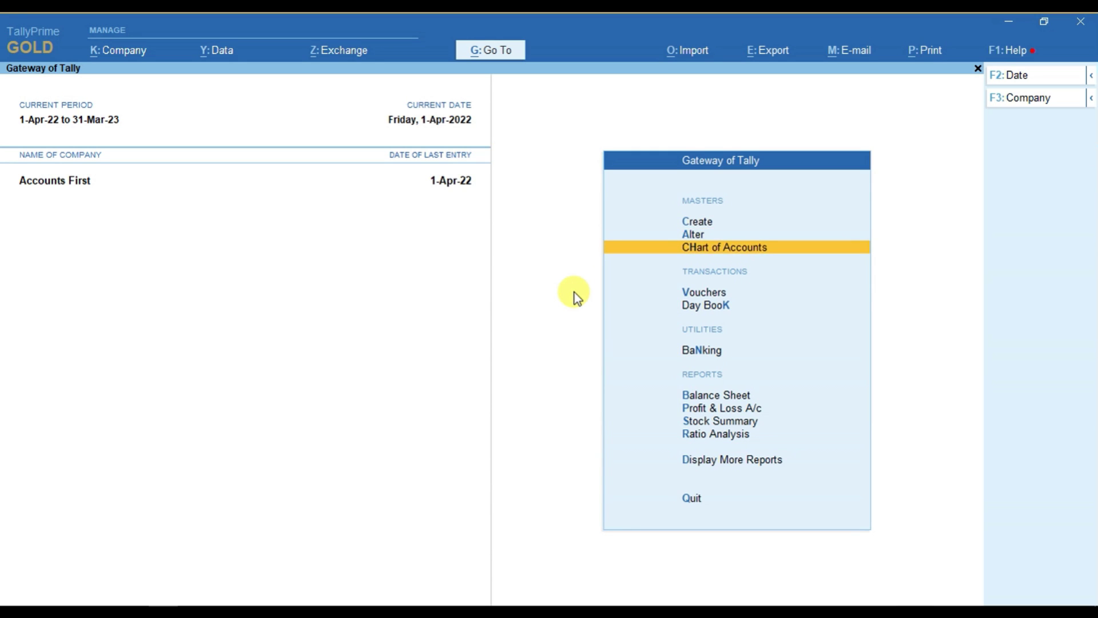
pyautogui.press('Return')
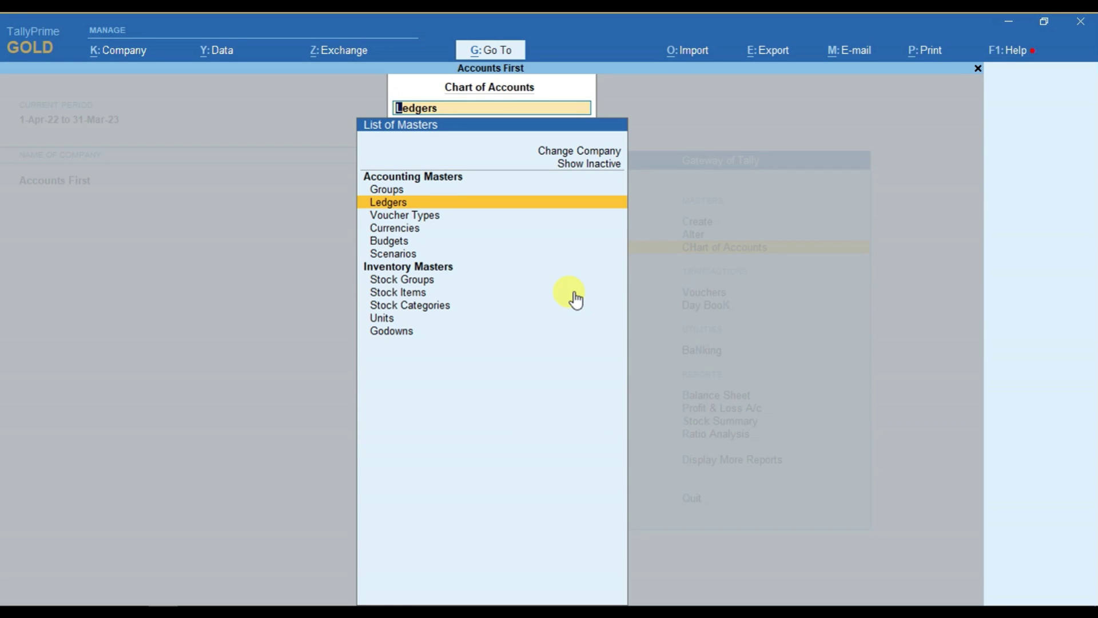
# - Open the Ledgers listing and bring up the Multi-Masters options
pyautogui.press('Return')
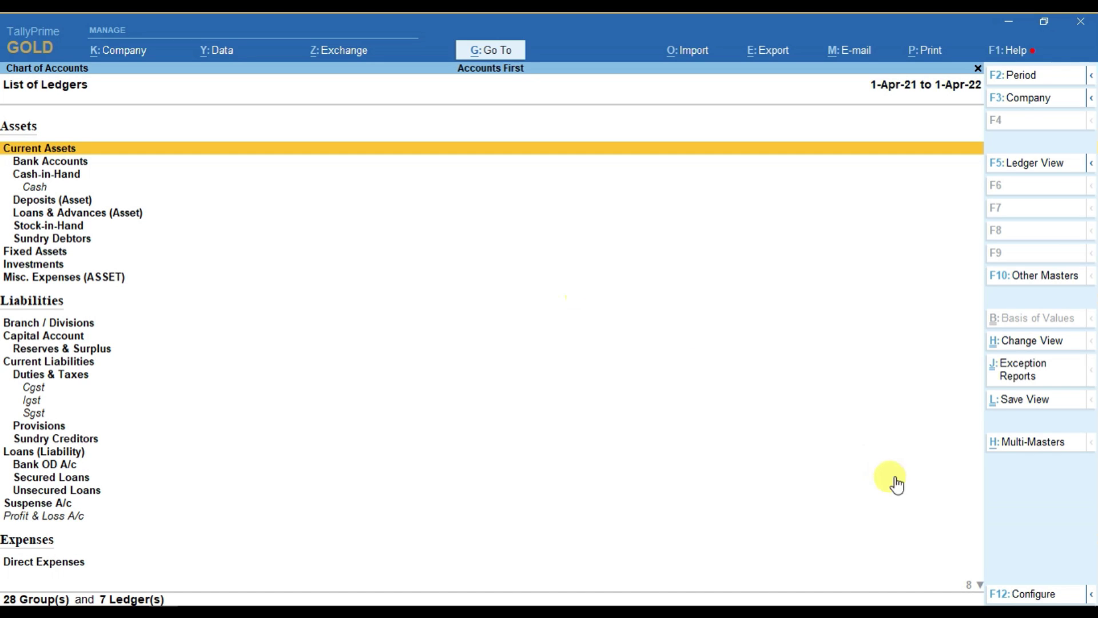
pyautogui.click(1010, 452)
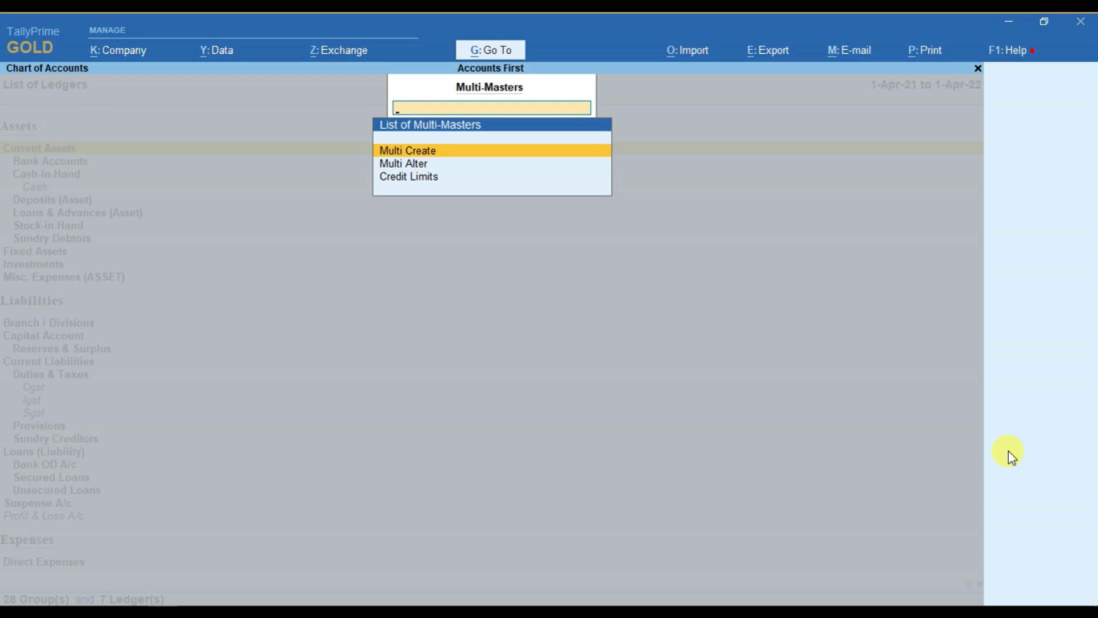
# - Start Multi Create and set the Under Group to Sundry Debtors
pyautogui.press('Return')
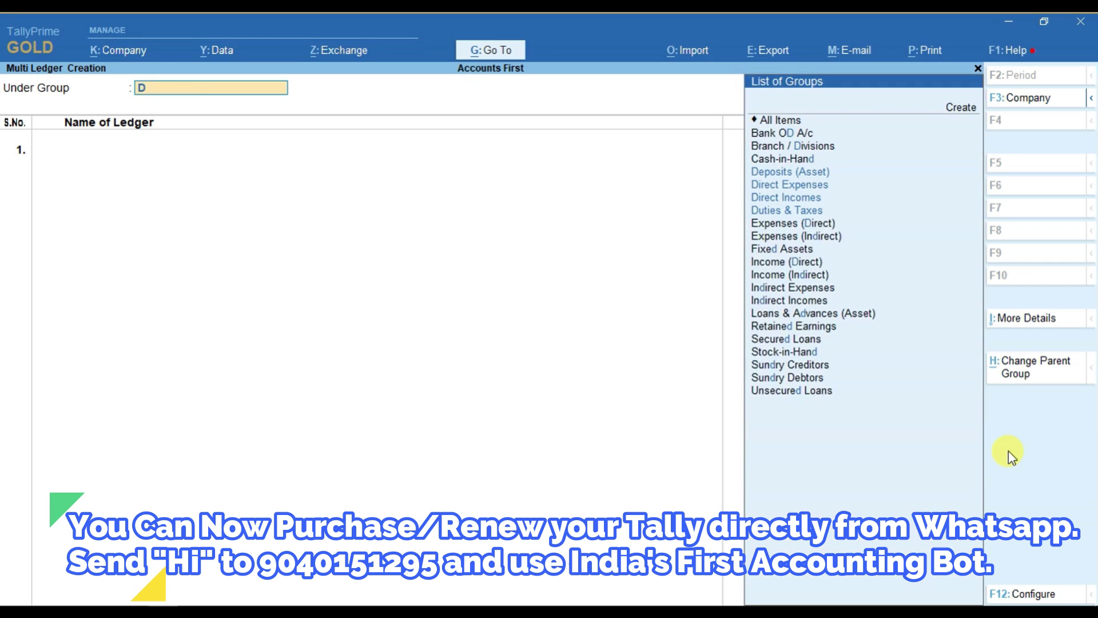
pyautogui.write('Deb')
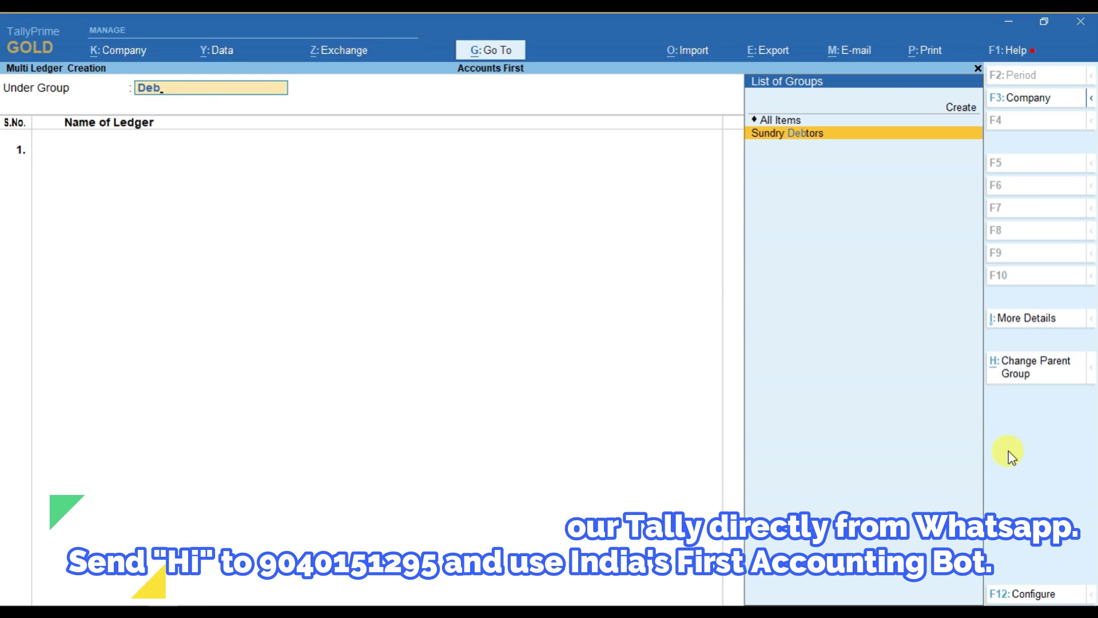
pyautogui.press('Return')
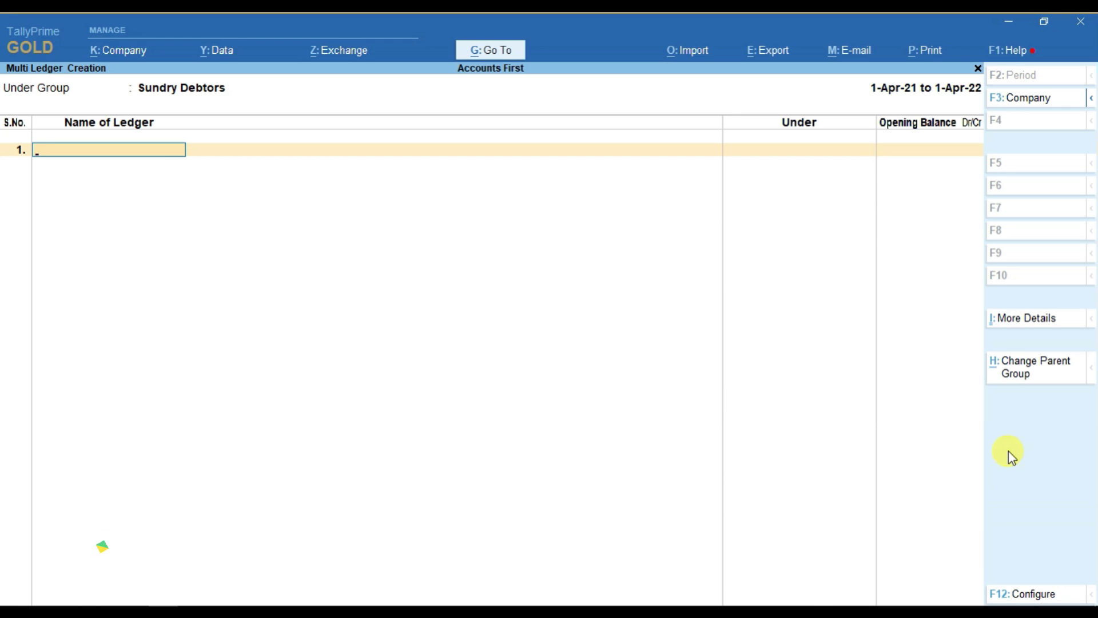
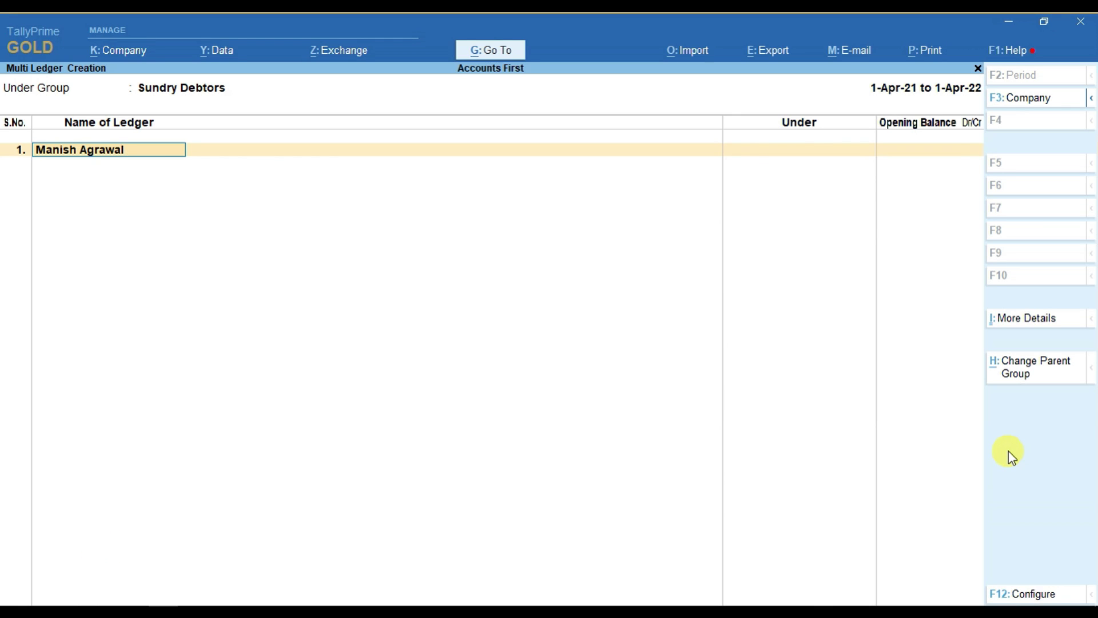
# - Enter the first debtor ledger's name with a 5,000 Dr opening balance
pyautogui.press('Return')
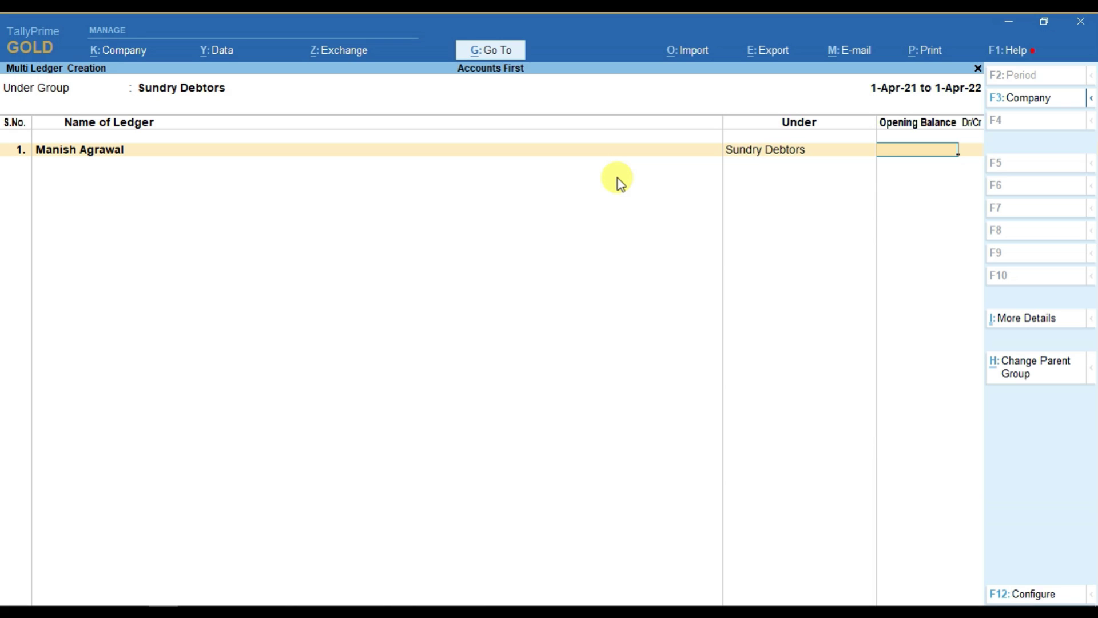
pyautogui.write('5000')
pyautogui.press('Return')
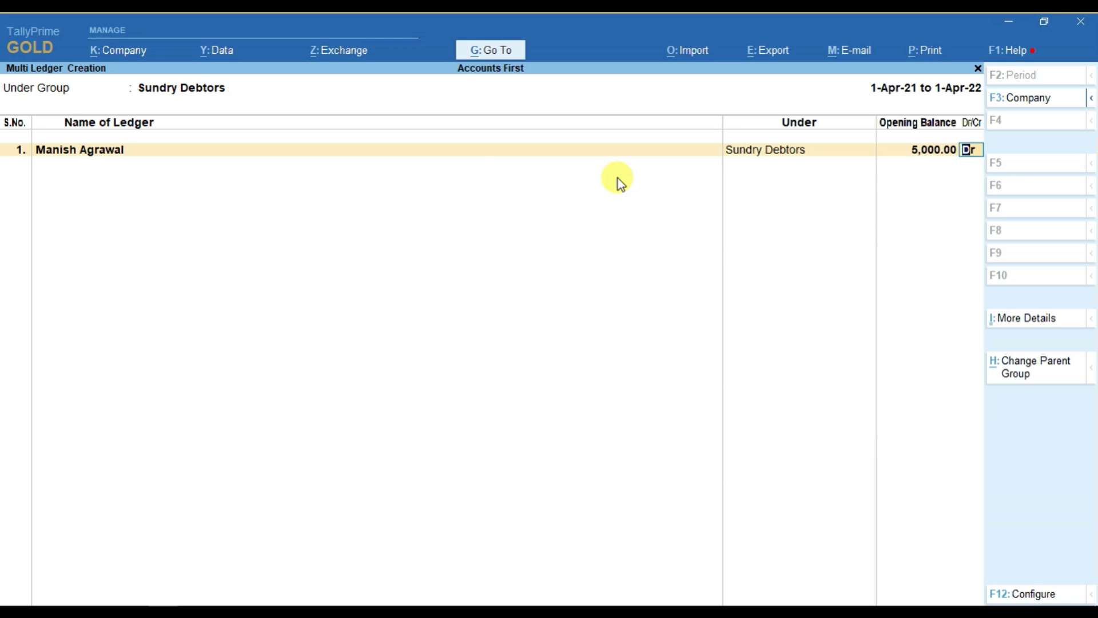
pyautogui.press('Return')
# - Add the second debtor ledger with a 10,000 Dr opening balance
pyautogui.press('Return')
pyautogui.press('Return')
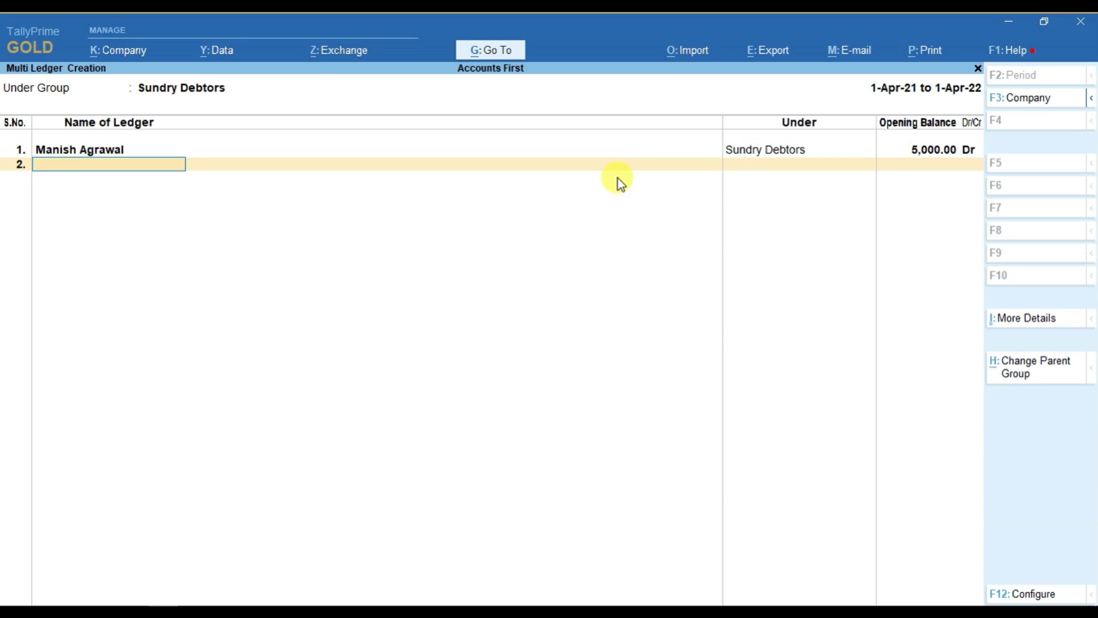
pyautogui.press('Return')
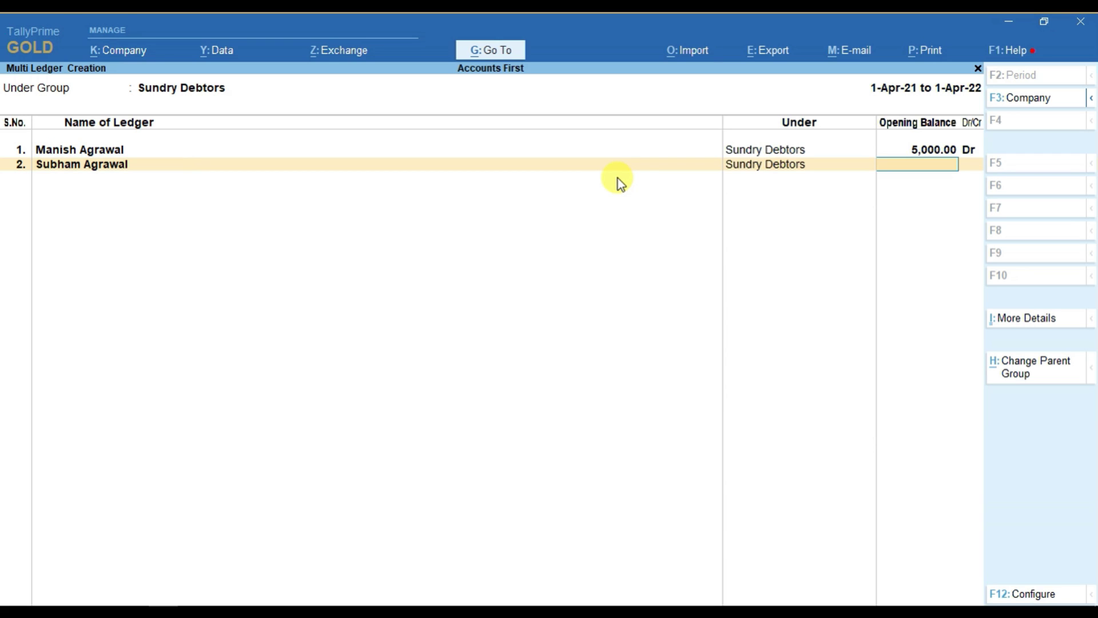
pyautogui.write('10000')
pyautogui.press('Return')
pyautogui.press('Return')
pyautogui.press('Return')
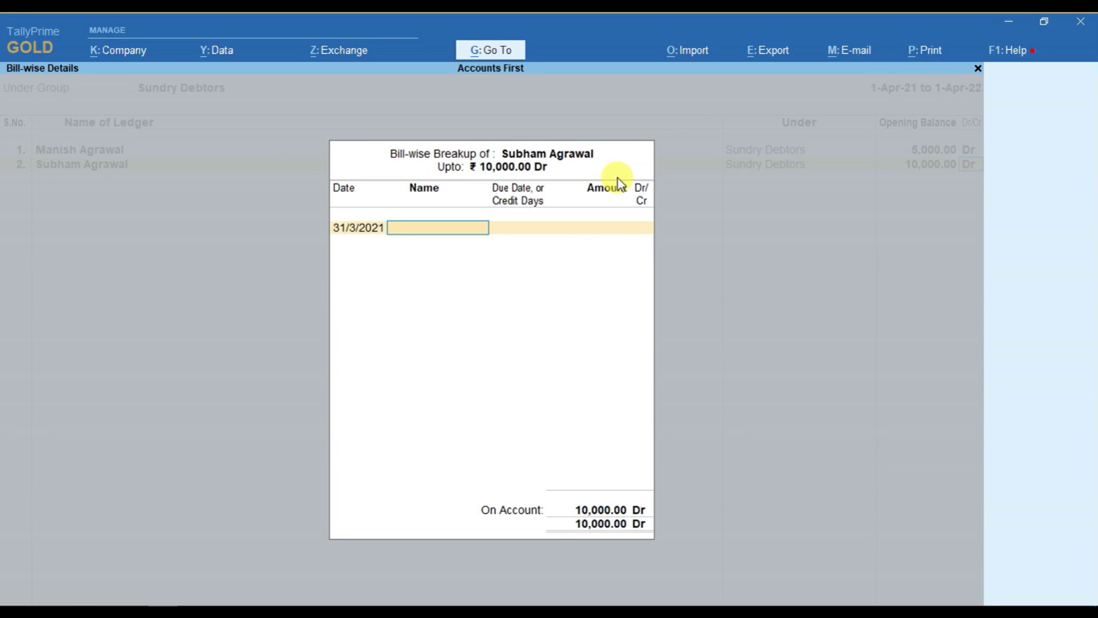
# - Add the third debtor ledger with a 500 Dr opening balance, completing the list
pyautogui.press('Return')
pyautogui.write('Gautam')
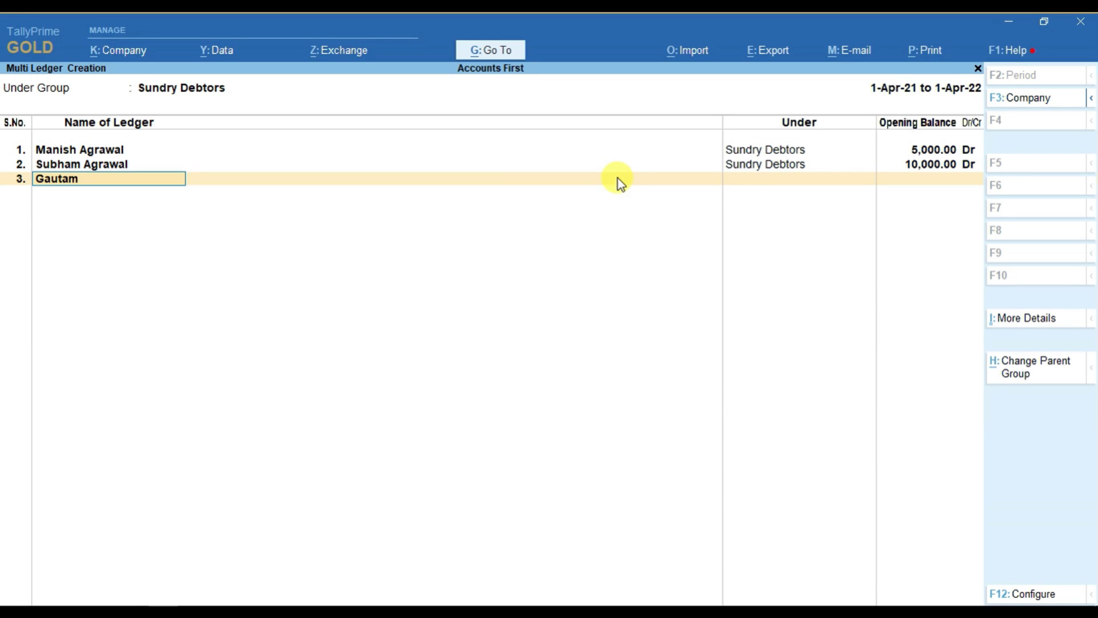
pyautogui.press('Return')
pyautogui.press('Return')
pyautogui.press('BackSpace')
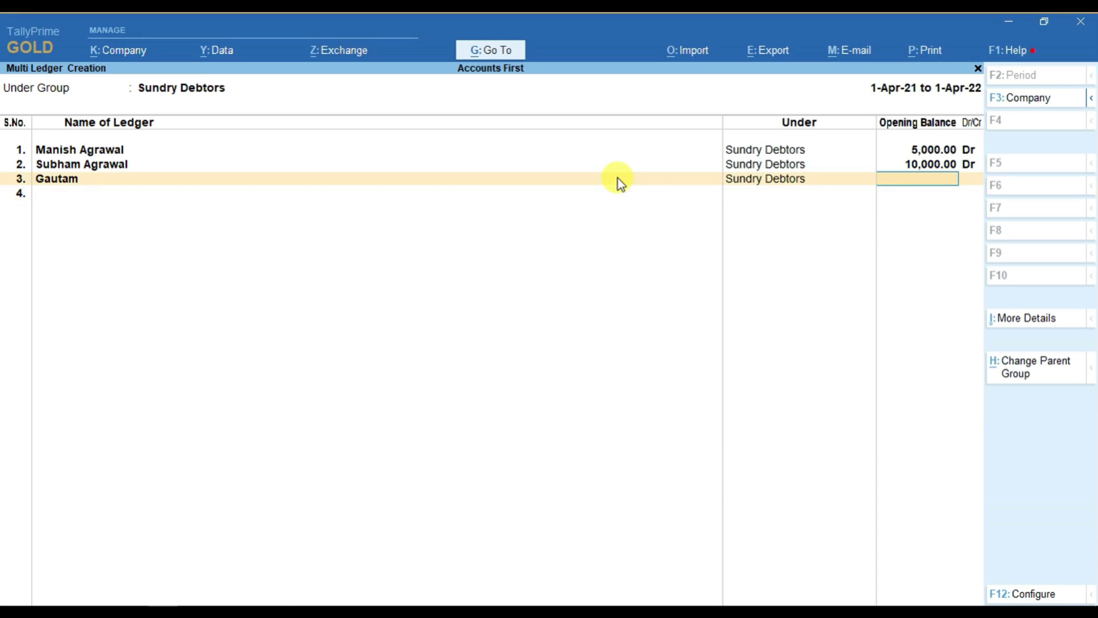
pyautogui.write('500')
pyautogui.press('Return')
pyautogui.press('Return')
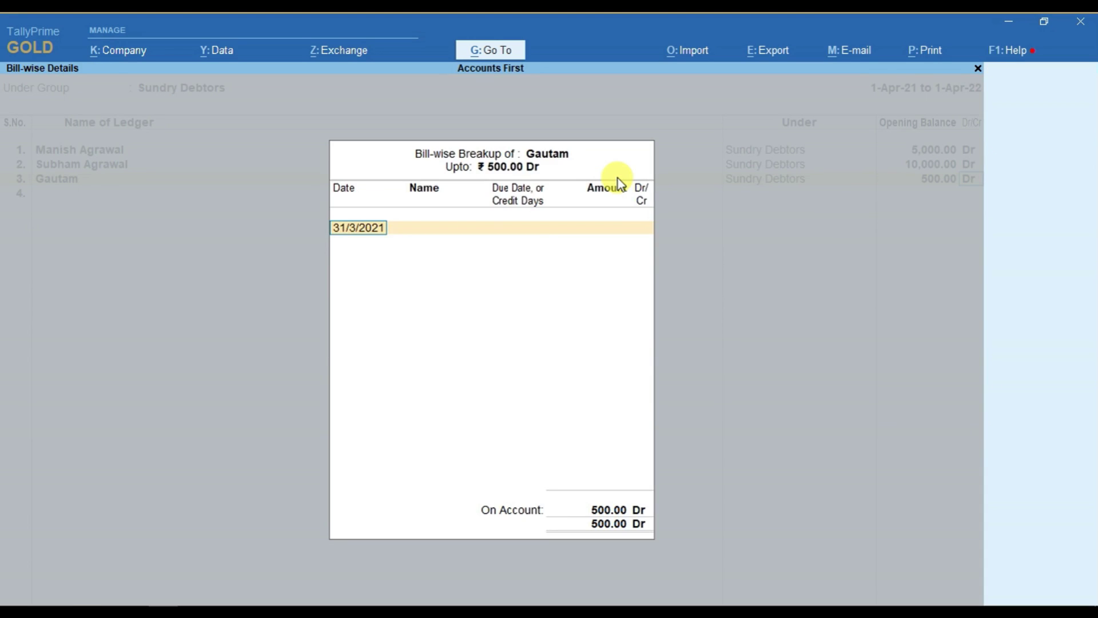
pyautogui.press('Return')
pyautogui.press('Return')
pyautogui.press('Return')
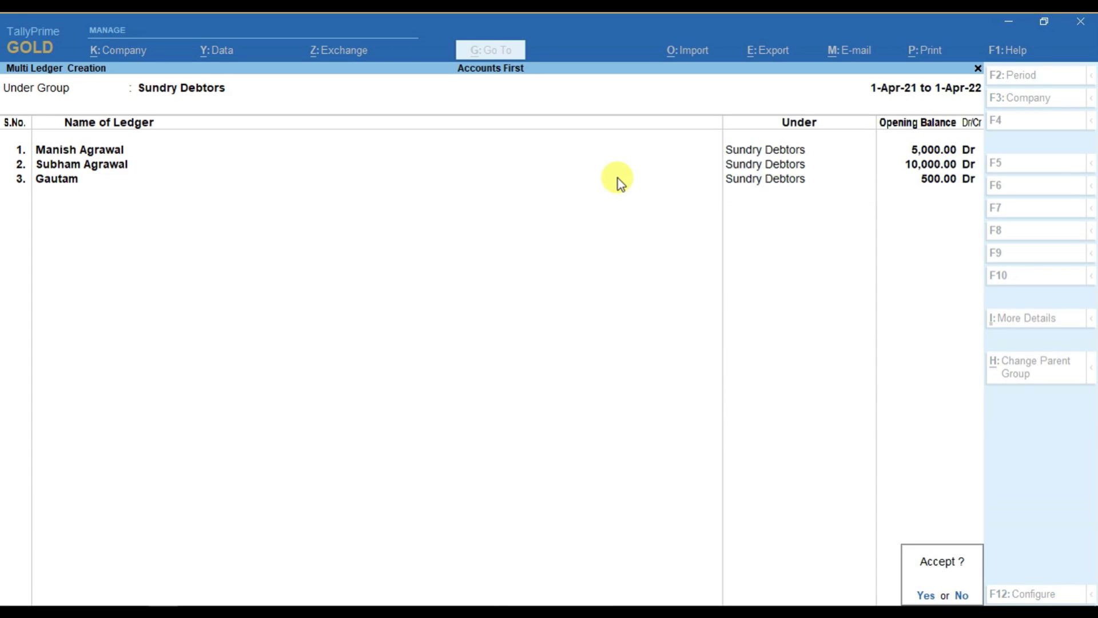
pyautogui.press('Return')
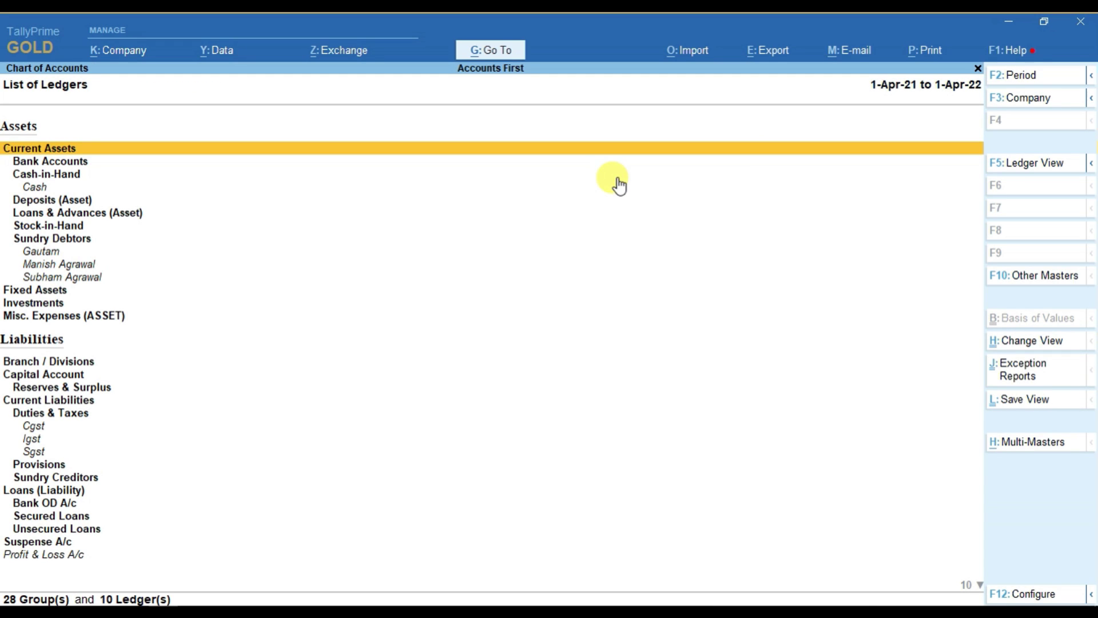
# - Save the three debtor ledgers and return to Ledgers to start another Multi Create
pyautogui.press('Escape')
pyautogui.press('Escape')
pyautogui.press('Up')
pyautogui.press('Up')
pyautogui.press('Down')
pyautogui.press('Down')
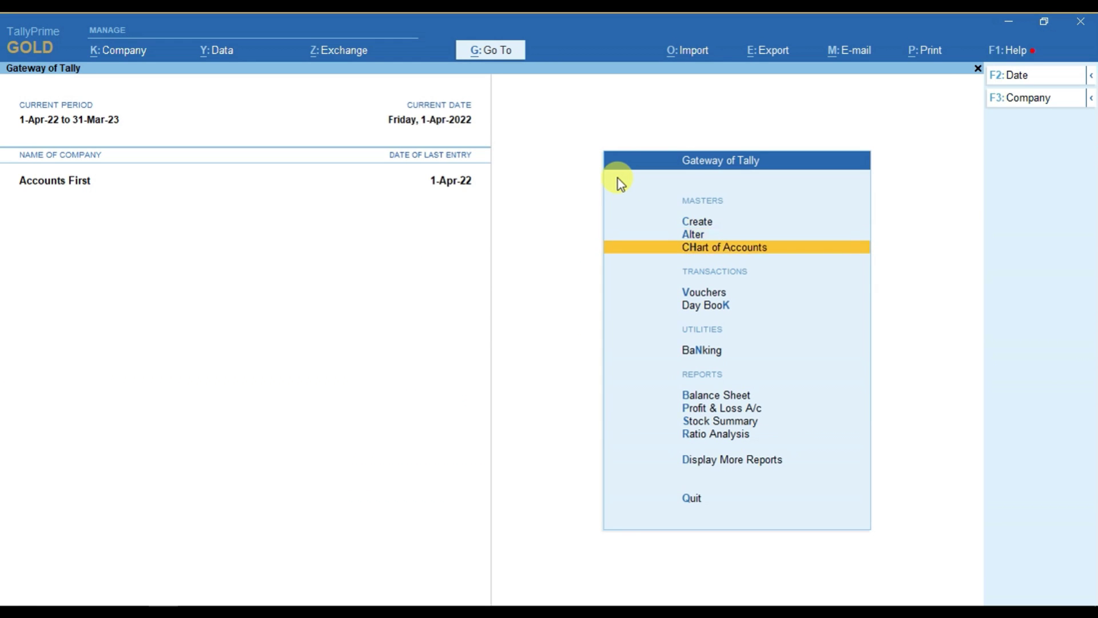
pyautogui.press('Return')
pyautogui.press('Return')
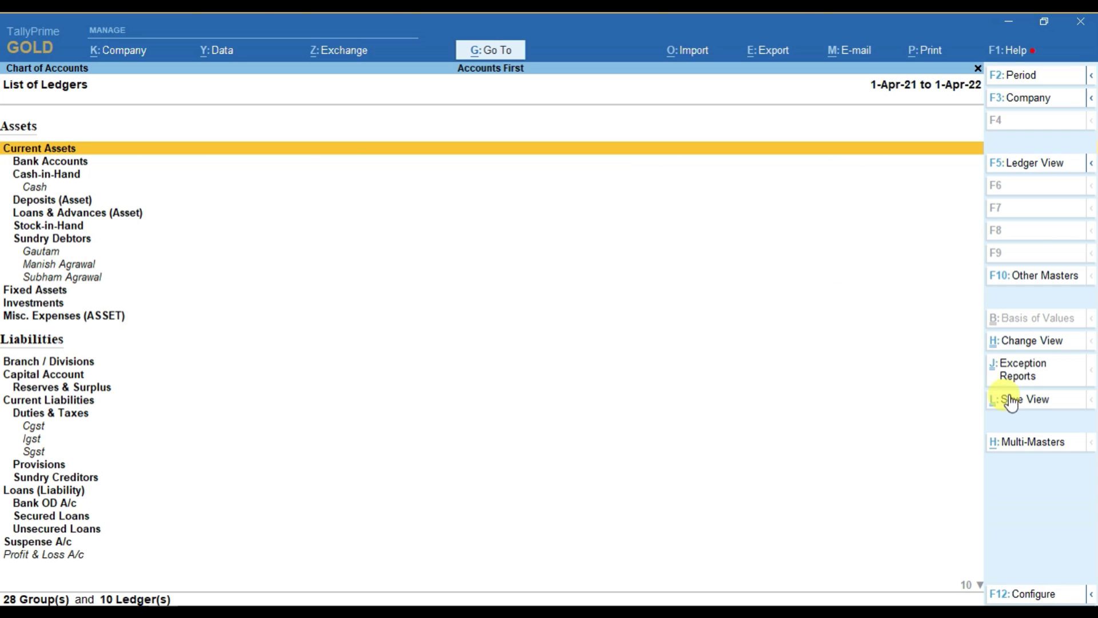
pyautogui.click(1027, 444)
pyautogui.press('Return')
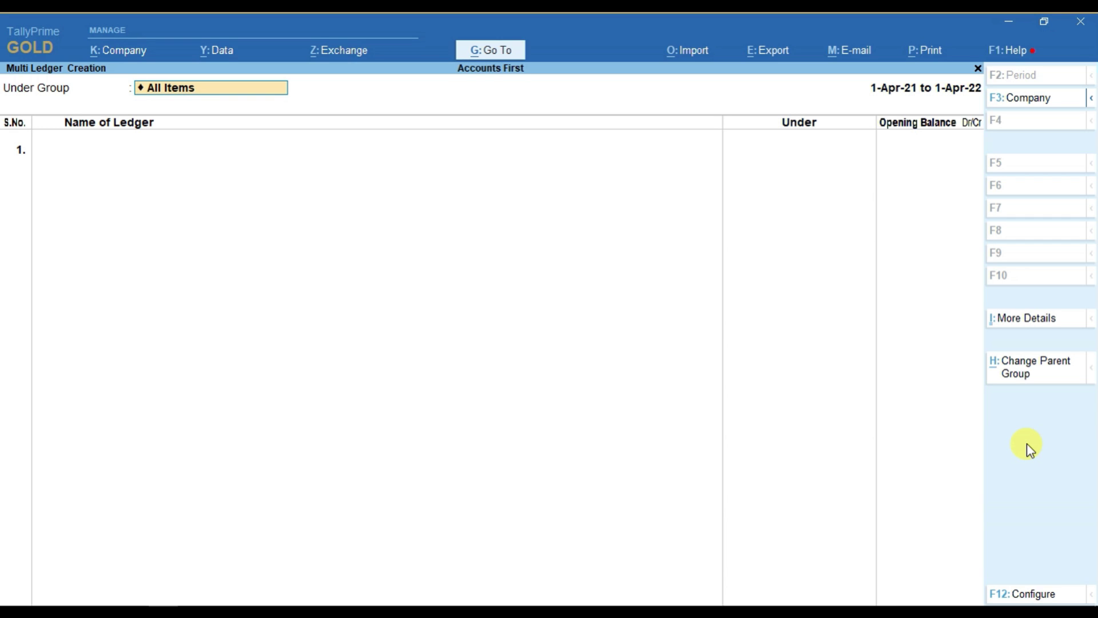
# - With group All Items, add a Building ledger under Fixed Assets with 1,00,000 Dr
pyautogui.press('BackSpace')
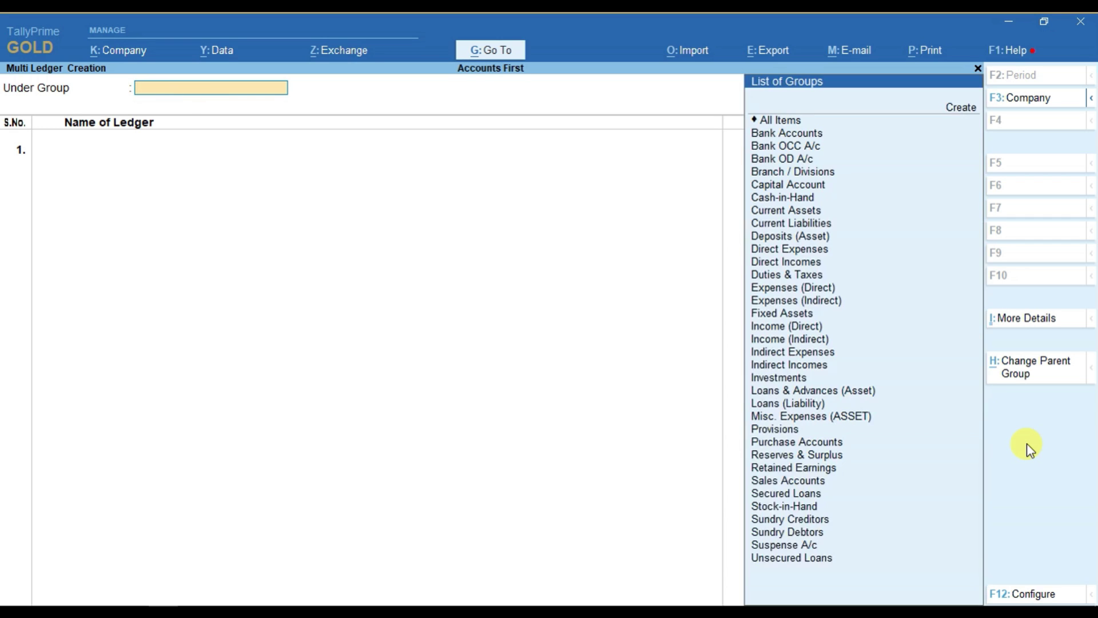
pyautogui.press('Down')
pyautogui.press('Return')
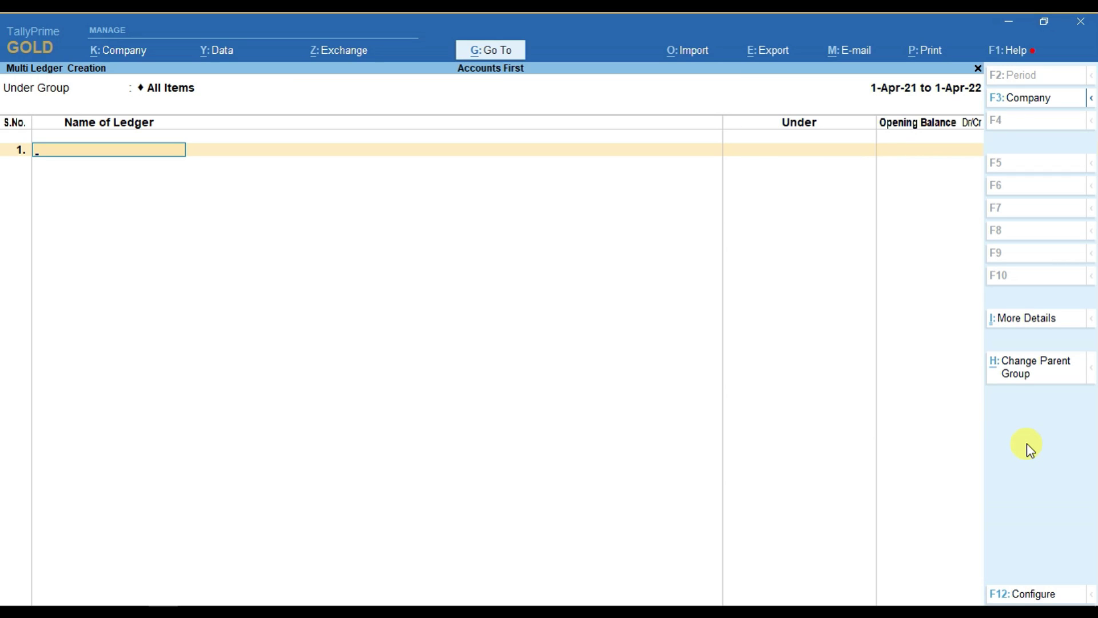
pyautogui.write('Building')
pyautogui.press('Return')
pyautogui.write('Fix')
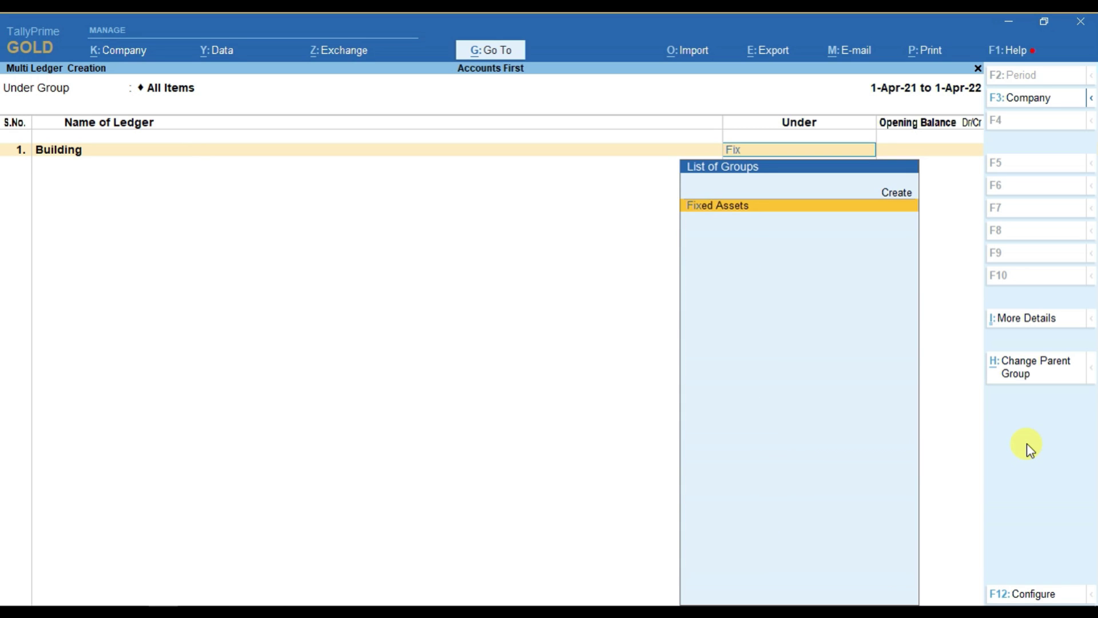
pyautogui.press('Return')
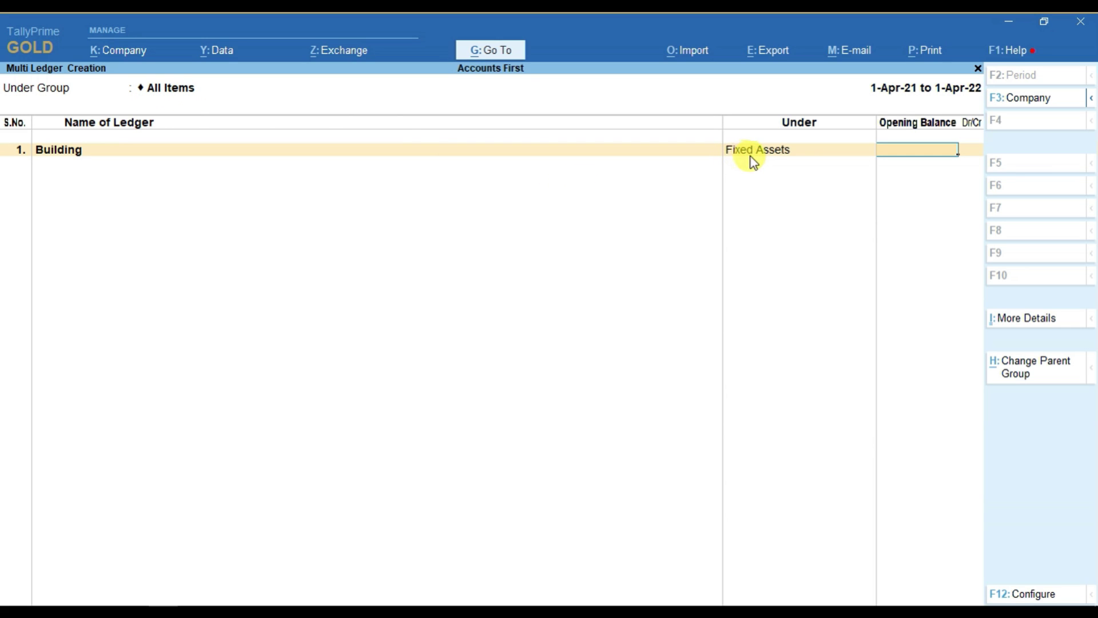
pyautogui.write('100000')
pyautogui.press('Return')
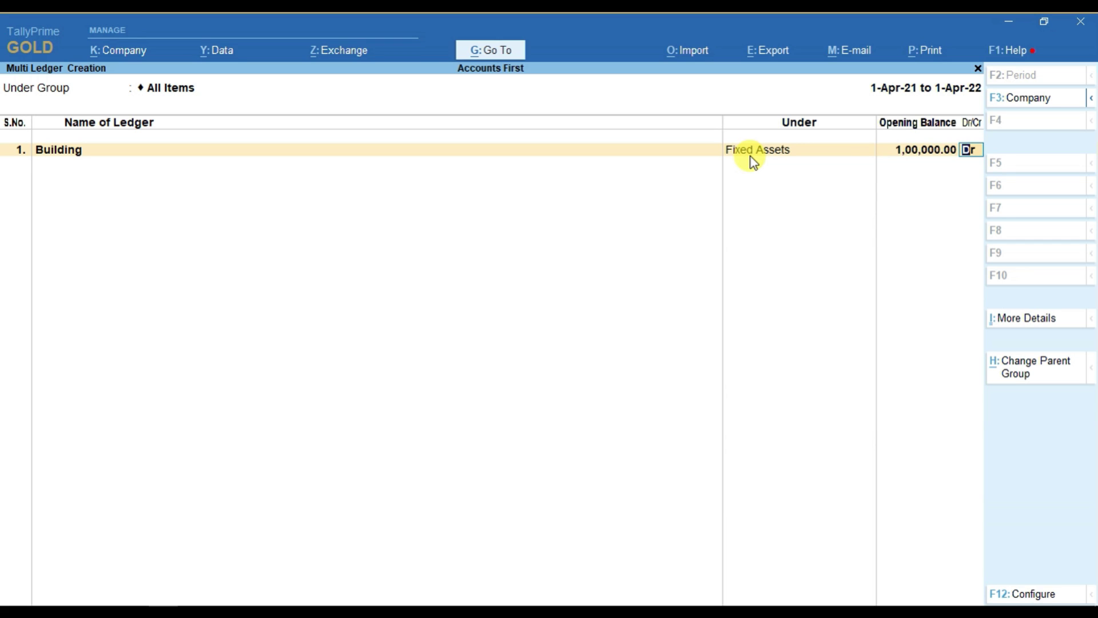
pyautogui.press('Return')
# - Add Axis Bank A/c under Bank Accounts with a 50,000 Dr opening balance
pyautogui.write('A')
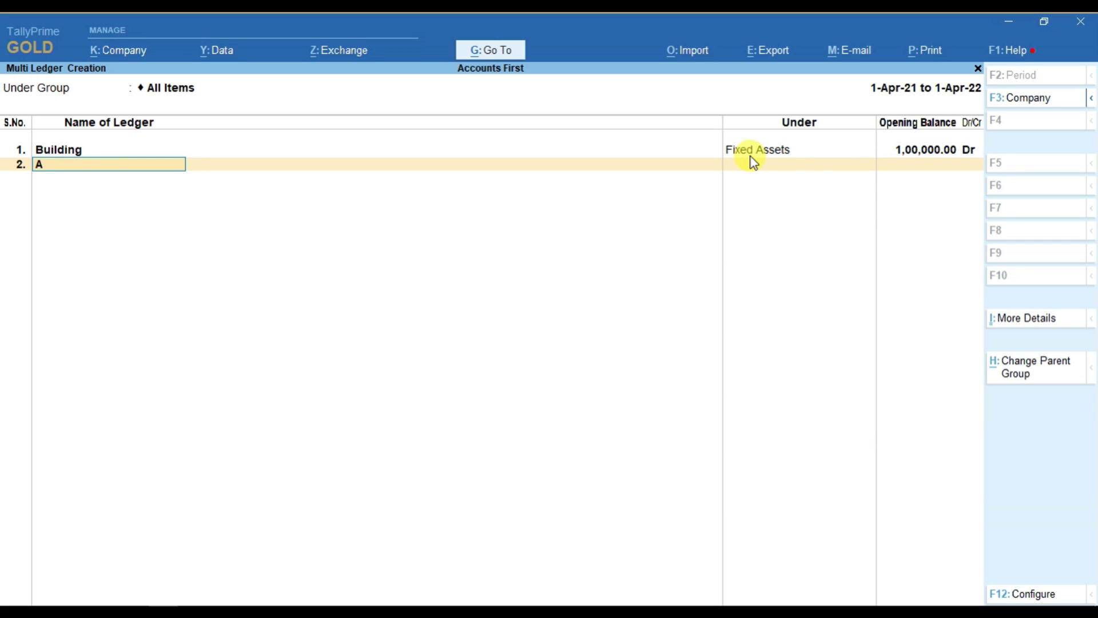
pyautogui.write('xis Bank A/c')
pyautogui.press('Return')
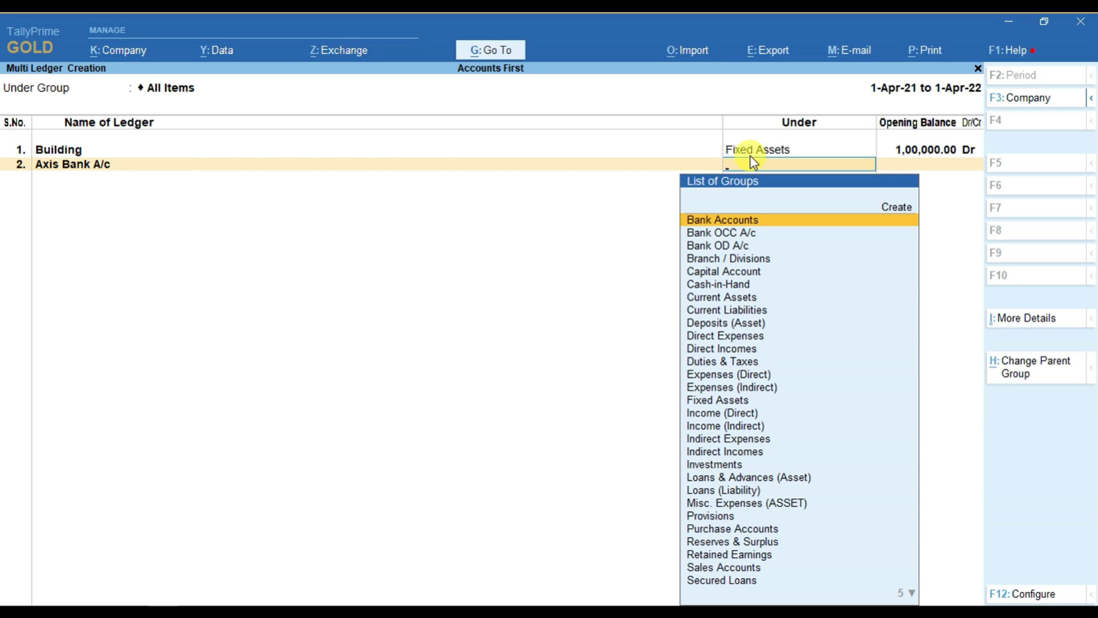
pyautogui.press('Return')
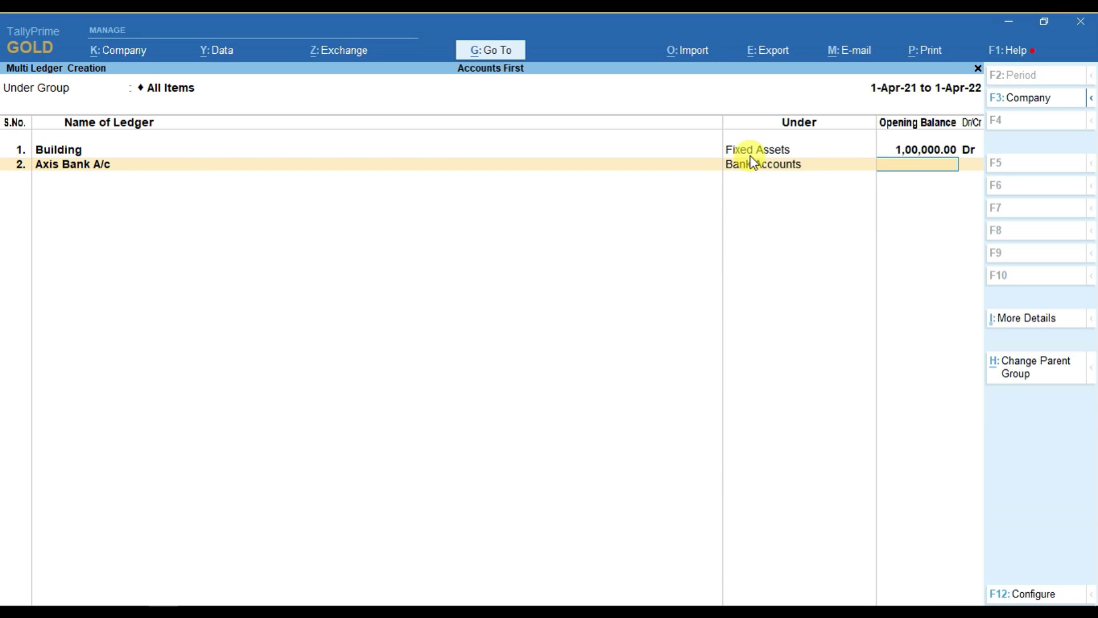
pyautogui.write('50000')
pyautogui.press('Return')
pyautogui.press('Return')
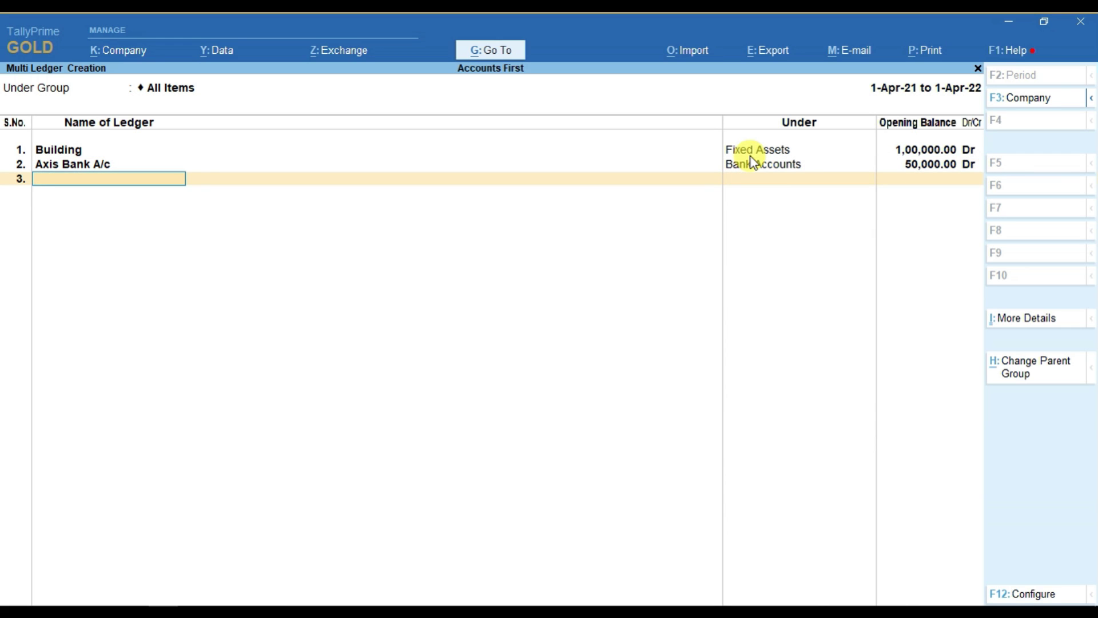
# - Add a creditor ledger under Sundry Creditors with 5,000 Cr and save the batch
pyautogui.write('S')
pyautogui.press('BackSpace')
pyautogui.write('Shyam')
pyautogui.press('Return')
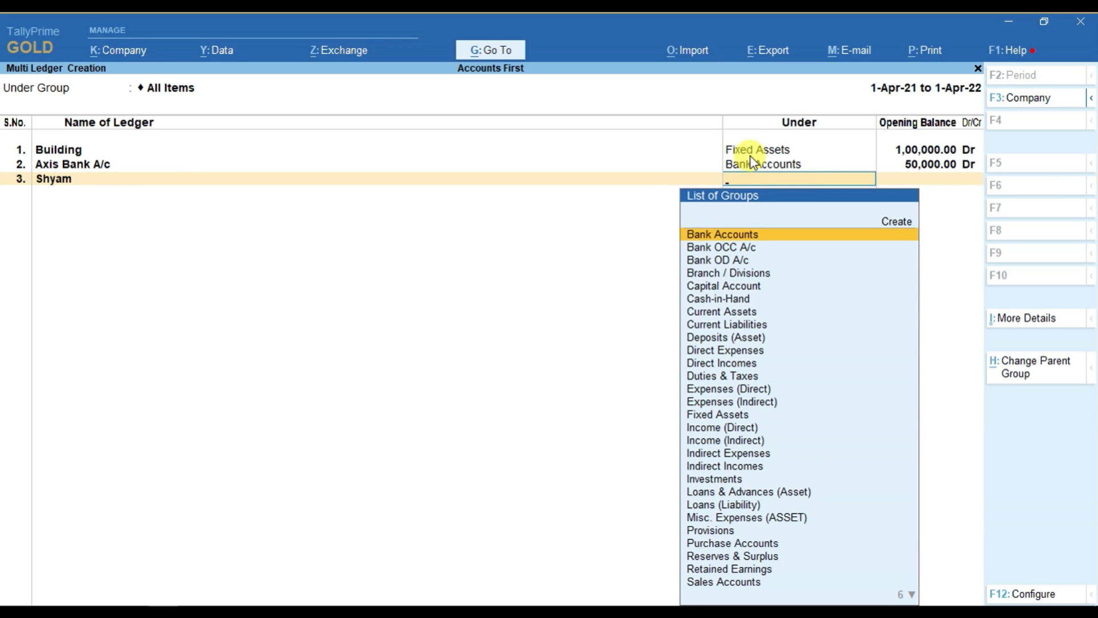
pyautogui.write('Cred')
pyautogui.press('Return')
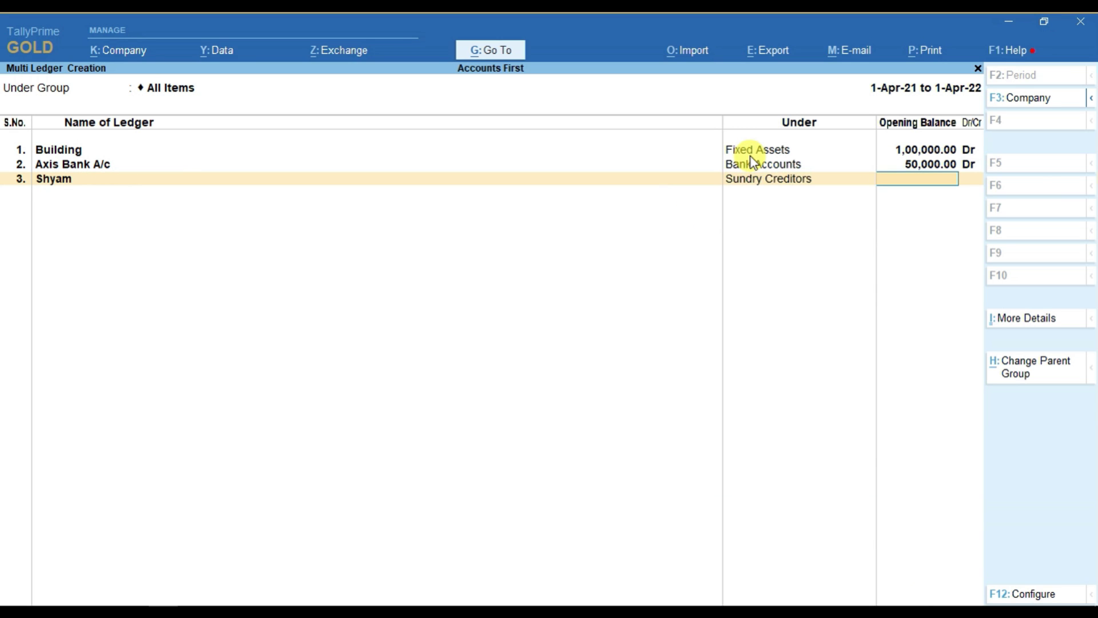
pyautogui.write('5000')
pyautogui.press('Return')
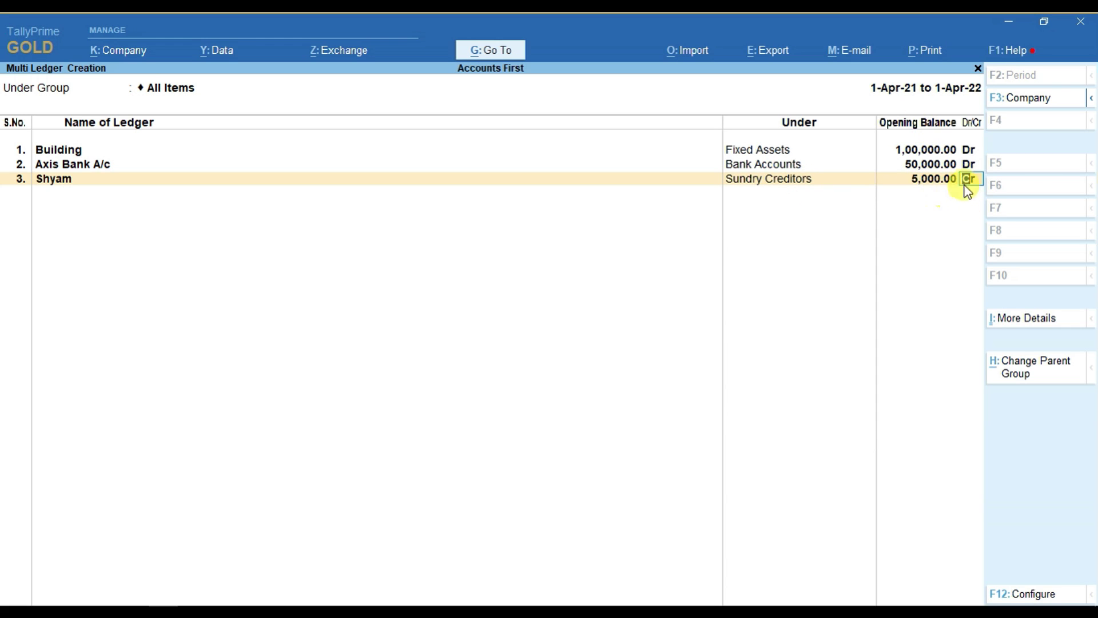
pyautogui.press('Return')
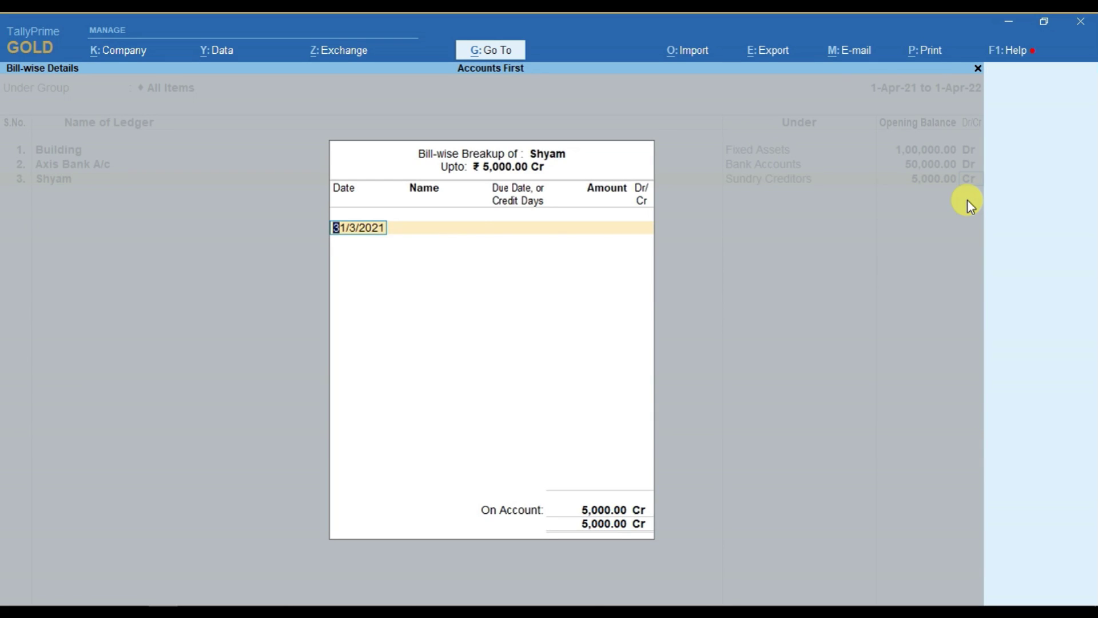
pyautogui.press('Return')
pyautogui.press('Return')
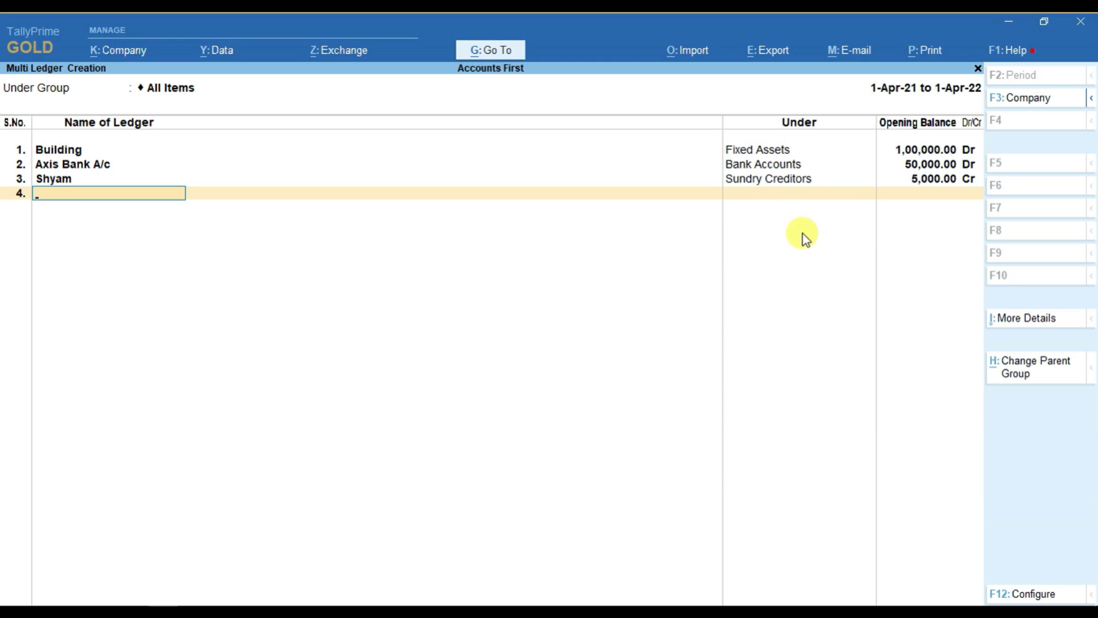
pyautogui.press('Return')
pyautogui.press('Return')
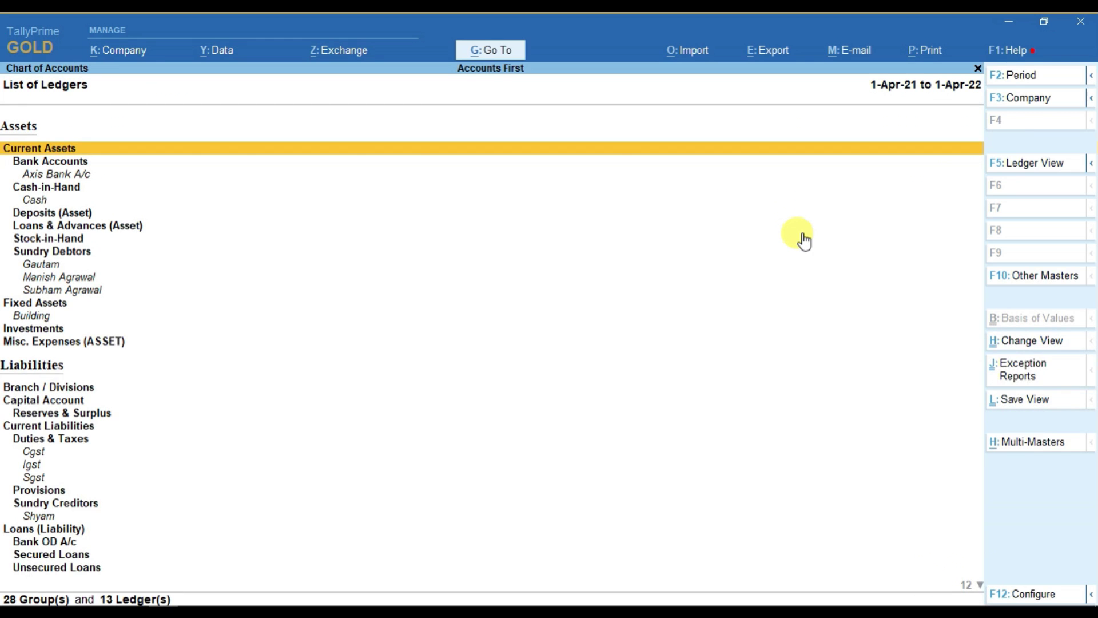
# - Return to the Gateway of Tally and open the ledger list under Alter
pyautogui.press('Escape')
pyautogui.press('Up')
pyautogui.press('Up')
pyautogui.press('Down')
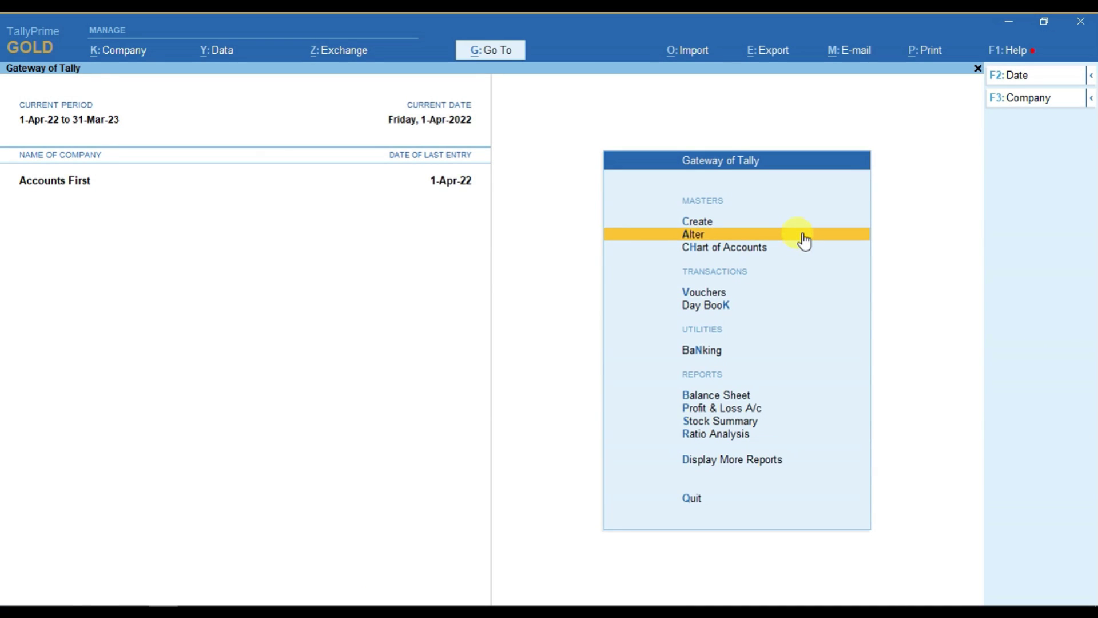
pyautogui.click(804, 235)
pyautogui.press('Down')
pyautogui.press('Return')
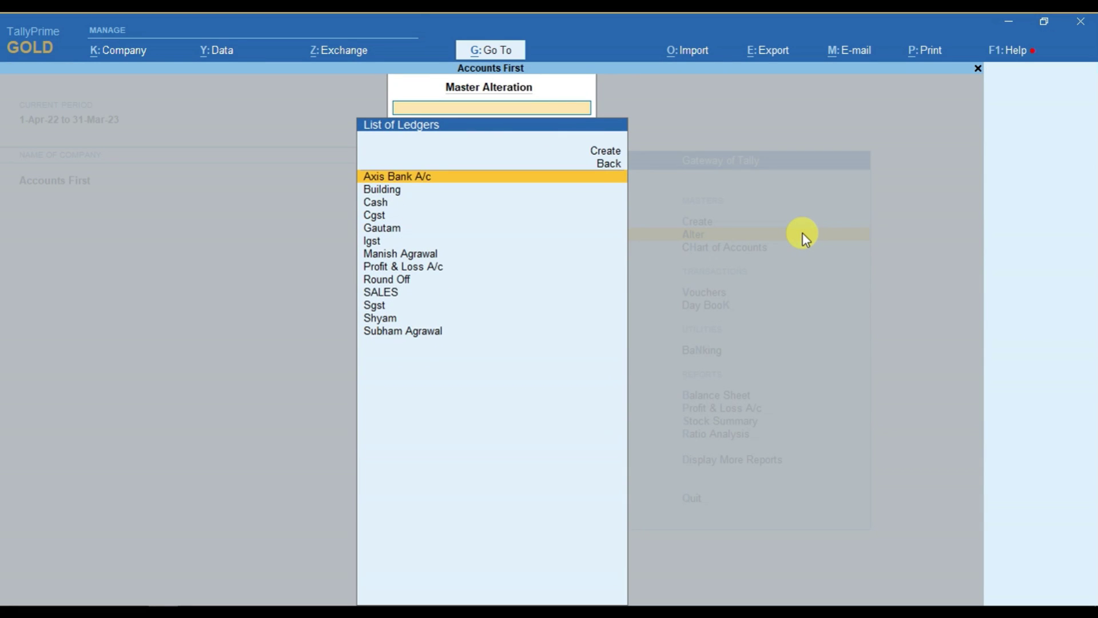
# - Open a debtor ledger for alteration, then back out without saving changes
pyautogui.press('Down')
pyautogui.press('Down')
pyautogui.press('Down')
pyautogui.press('Down')
pyautogui.press('Down')
pyautogui.press('Up')
pyautogui.press('Up')
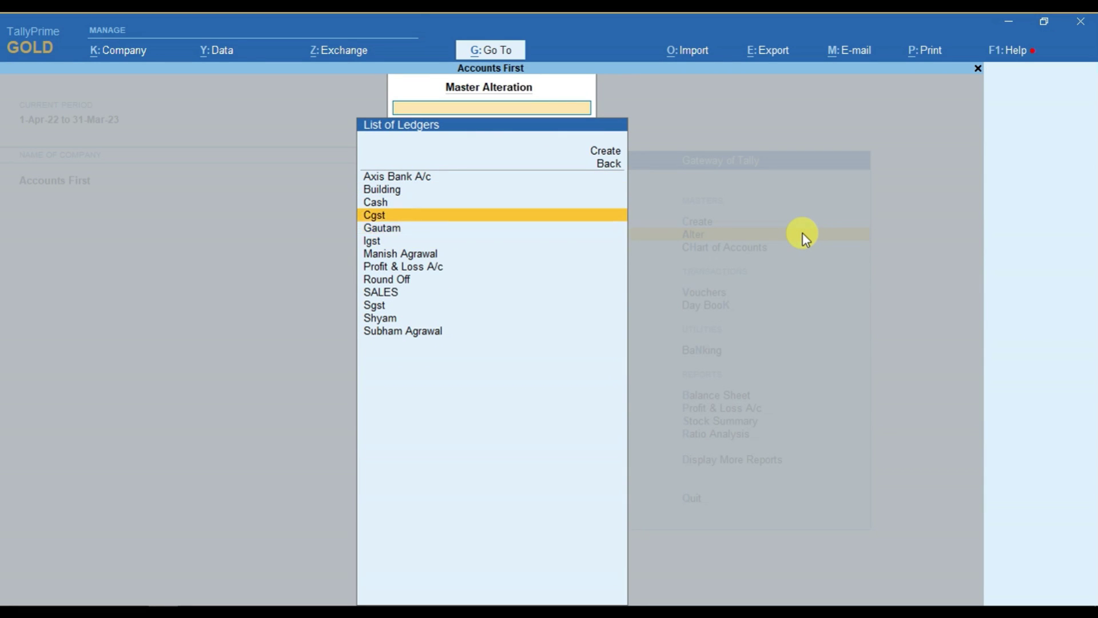
pyautogui.press('Down')
pyautogui.press('Down')
pyautogui.press('Down')
pyautogui.press('Down')
pyautogui.press('Up')
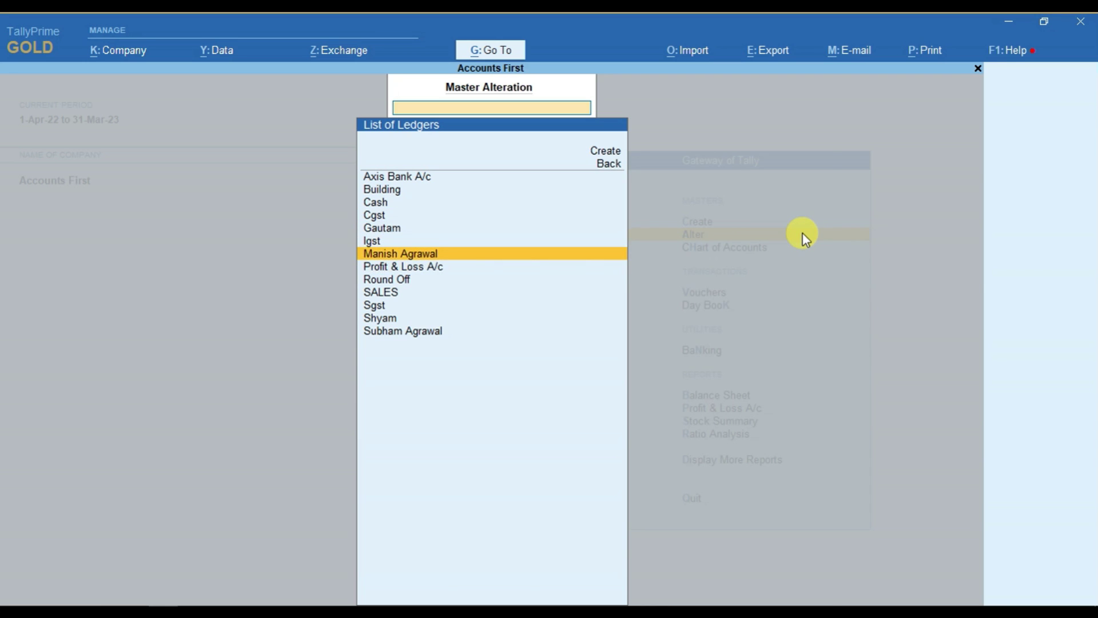
pyautogui.press('Return')
pyautogui.press('Return')
pyautogui.press('Return')
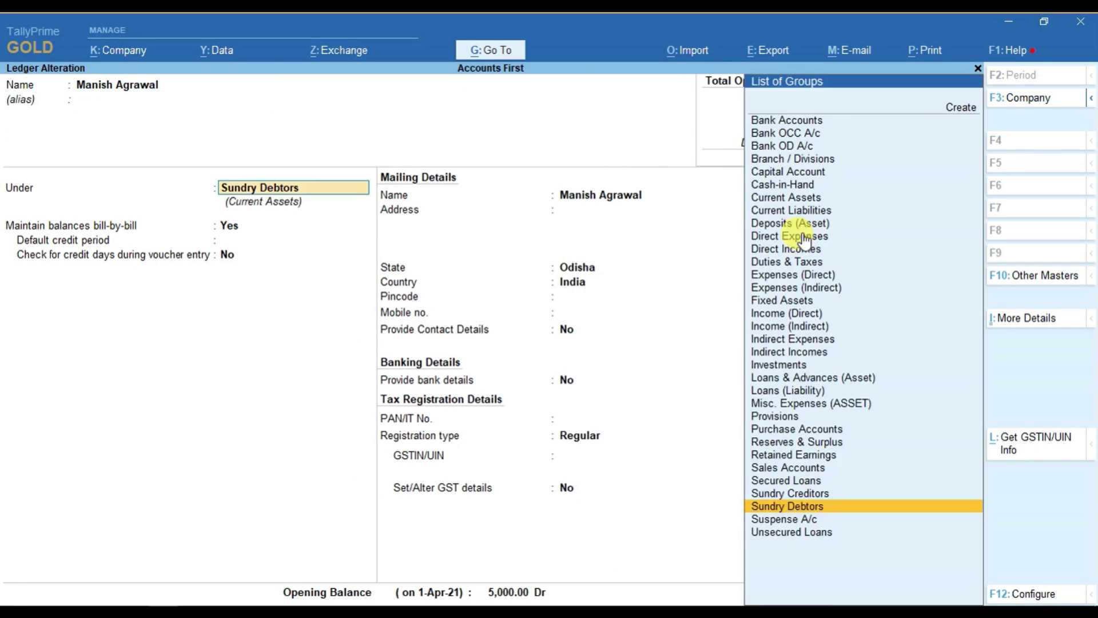
pyautogui.press('Return')
pyautogui.press('BackSpace')
pyautogui.press('Escape')
pyautogui.press('Escape')
# - Open the debtor ledger again through Alter > Ledger
pyautogui.press('Up')
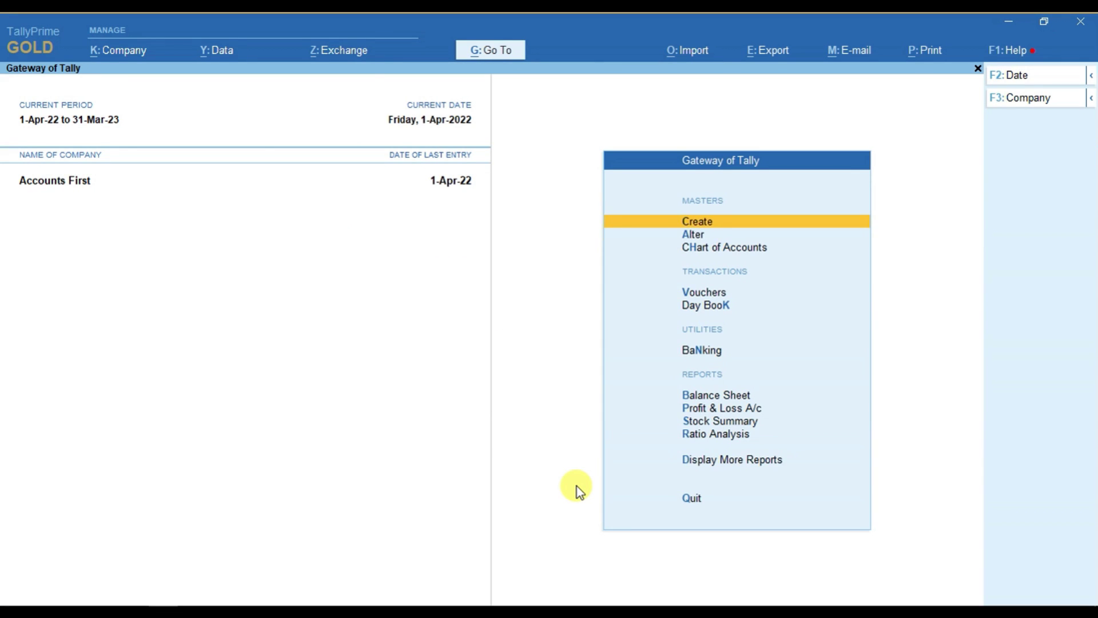
pyautogui.press('Down')
pyautogui.press('Return')
pyautogui.press('Down')
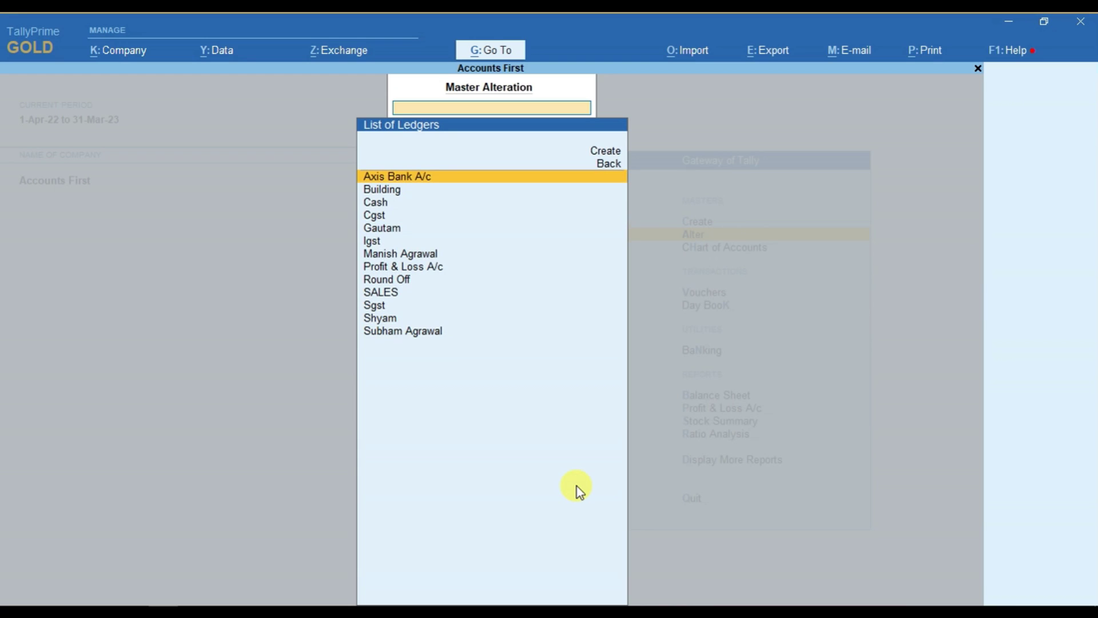
pyautogui.press('Down')
pyautogui.press('Down')
pyautogui.press('Down')
pyautogui.press('Down')
pyautogui.press('Return')
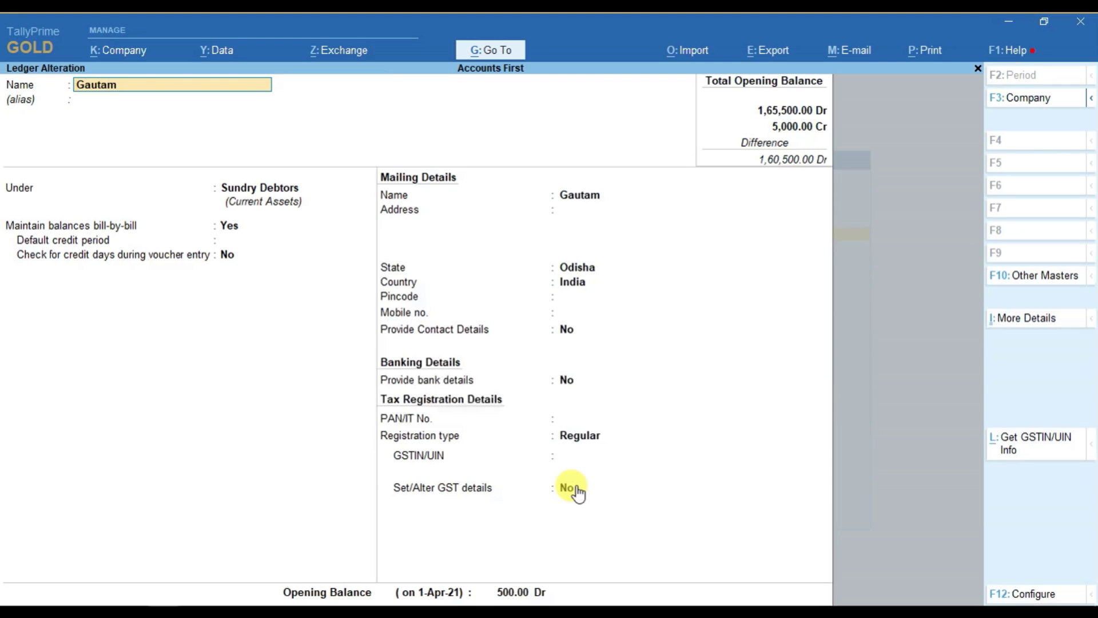
# - Enter the ledger's mailing address line and mobile number
pyautogui.press('Return')
pyautogui.press('Return')
pyautogui.press('Return')
pyautogui.press('Return')
pyautogui.press('Return')
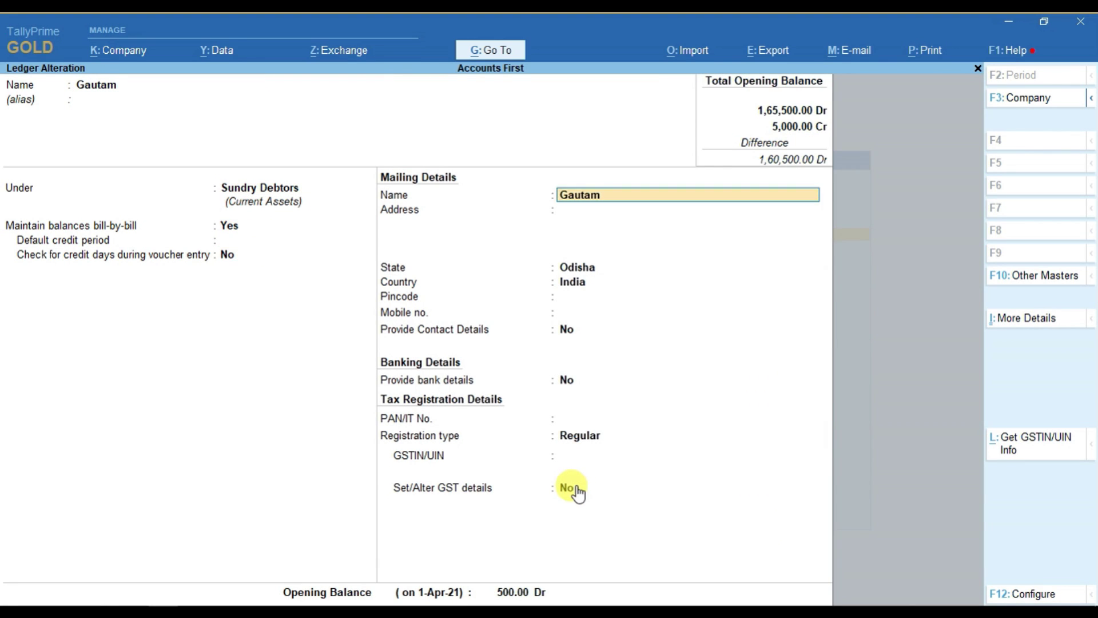
pyautogui.press('Return')
pyautogui.write('Sambalpur')
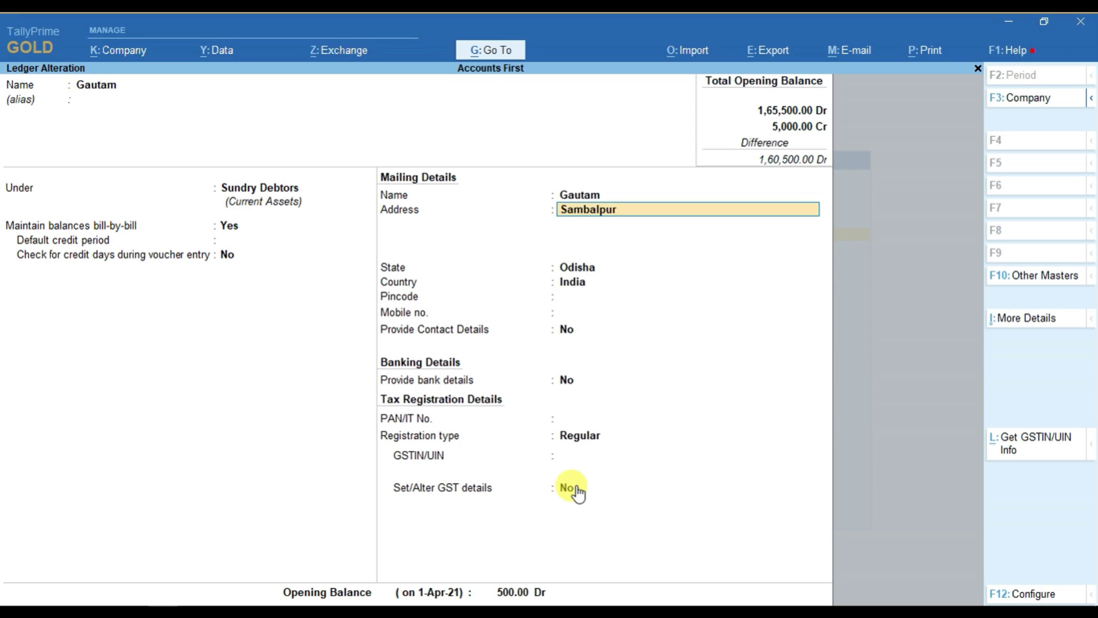
pyautogui.press('Return')
pyautogui.press('Return')
pyautogui.press('Return')
pyautogui.press('Return')
pyautogui.press('Return')
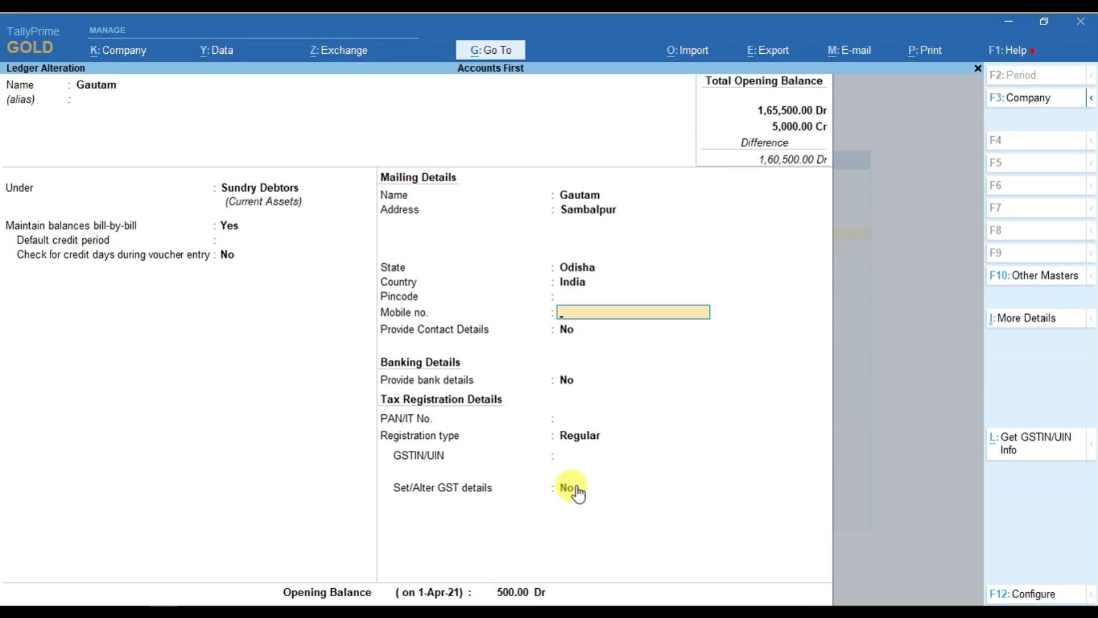
# - Set Provide Contact Details to Yes and fill in the contact person and e-mail
pyautogui.press('Return')
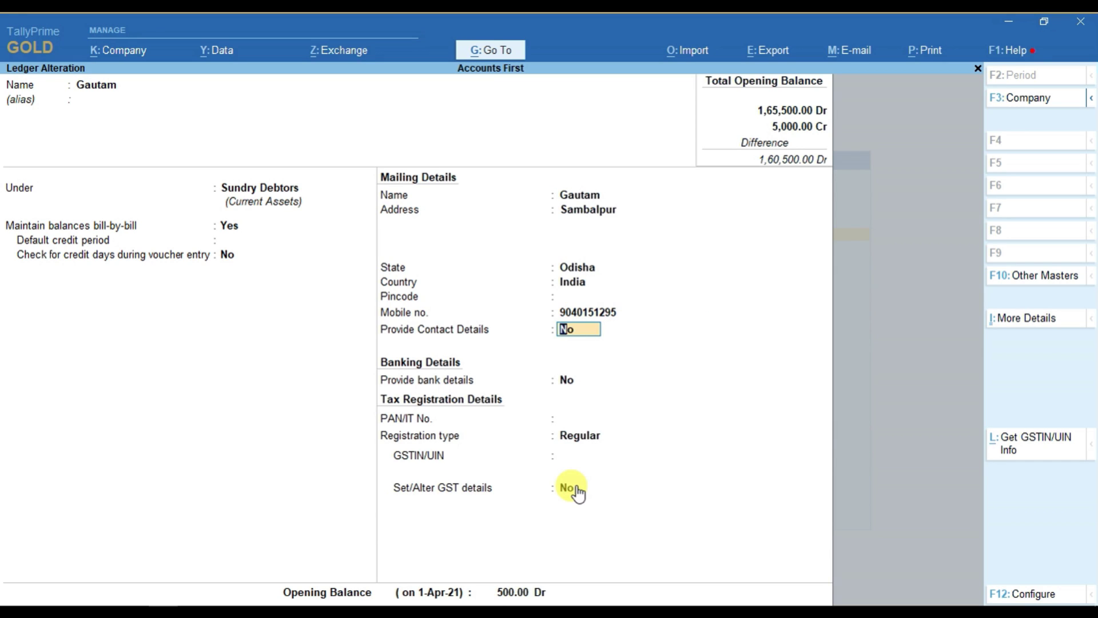
pyautogui.write('y')
pyautogui.press('Return')
pyautogui.write('Gautam')
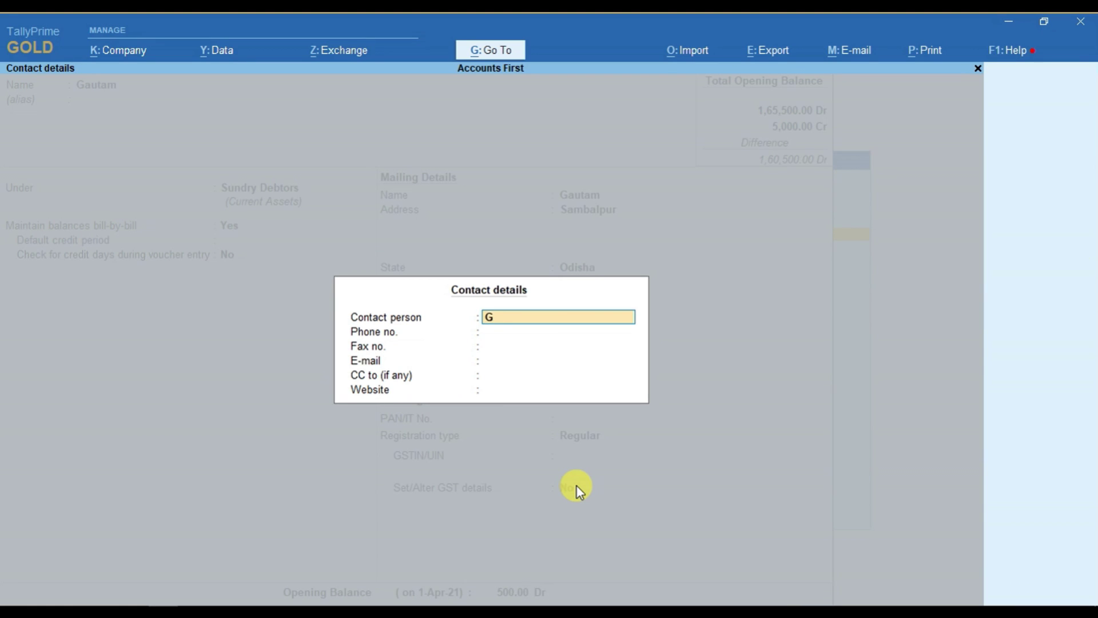
pyautogui.press('Return')
pyautogui.press('Return')
pyautogui.press('Return')
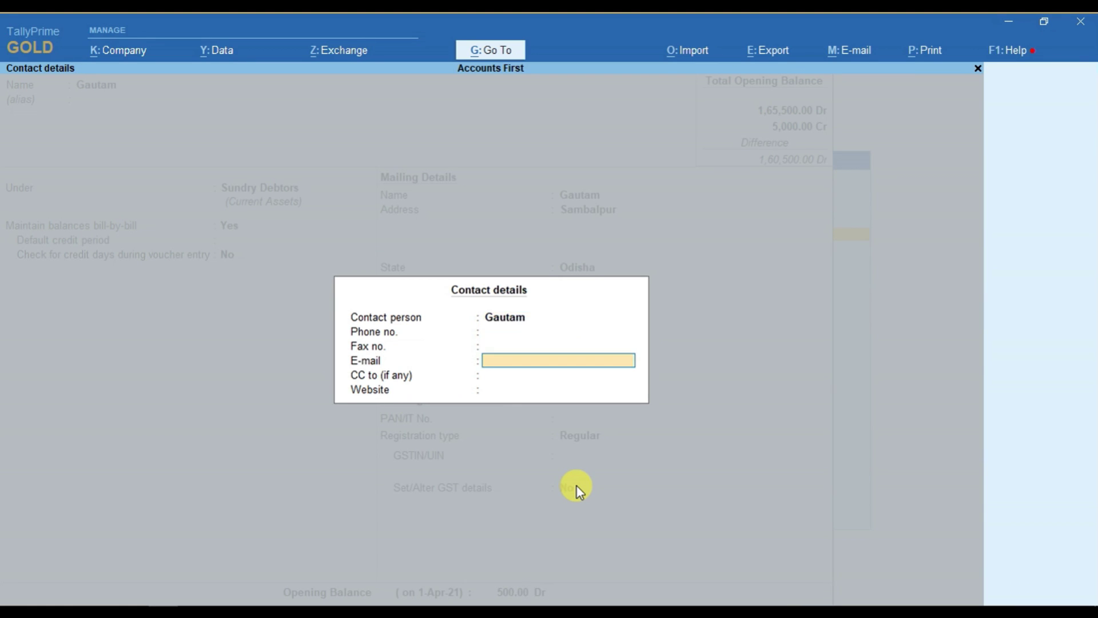
pyautogui.press('Return')
pyautogui.press('Return')
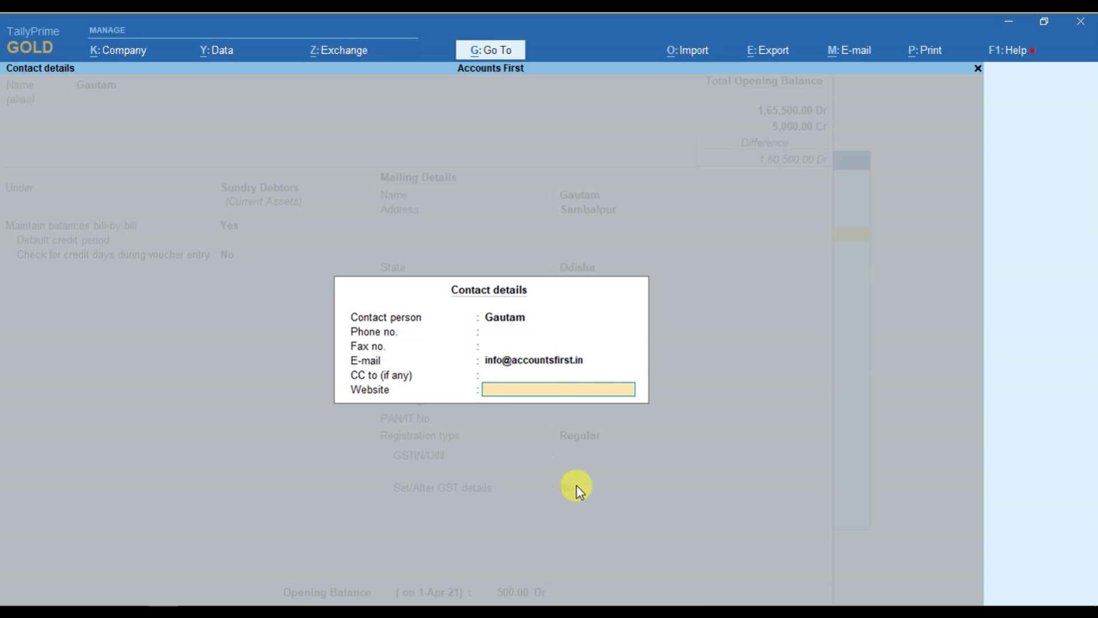
pyautogui.press('Return')
pyautogui.press('Return')
pyautogui.press('Return')
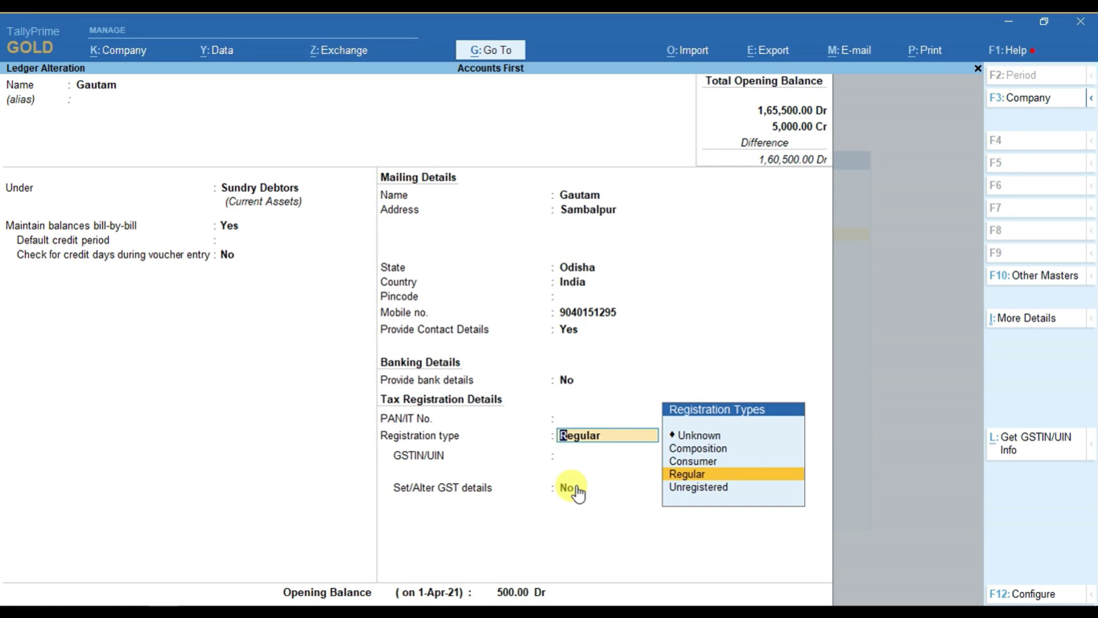
# - Keep Regular as registration type and enter the ledger's GSTIN, dismissing the warning
pyautogui.press('BackSpace')
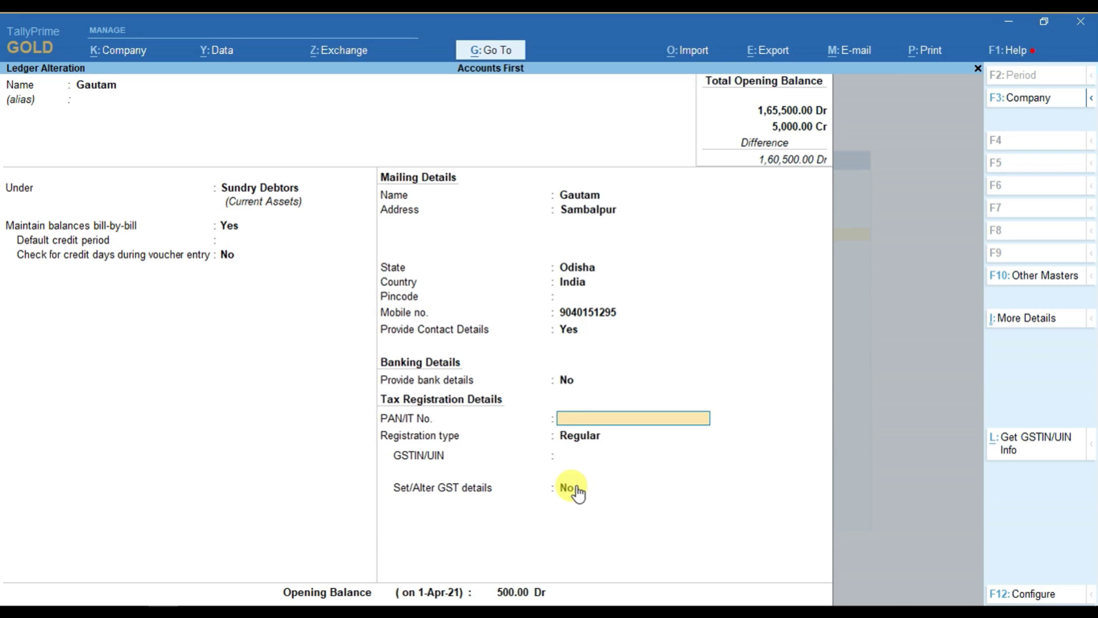
pyautogui.press('Return')
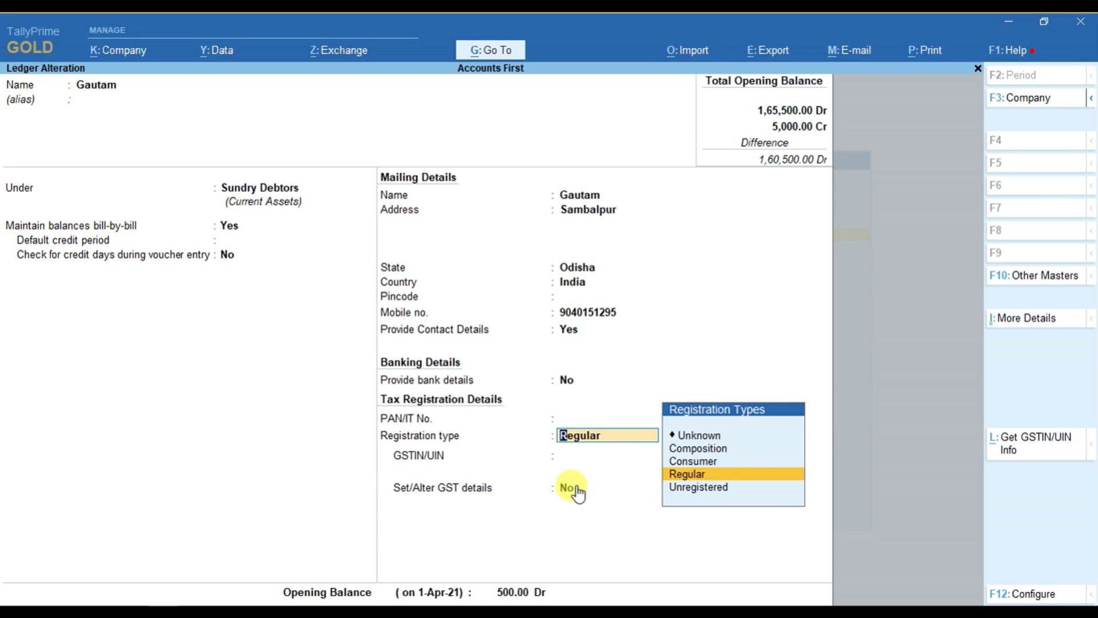
pyautogui.press('Return')
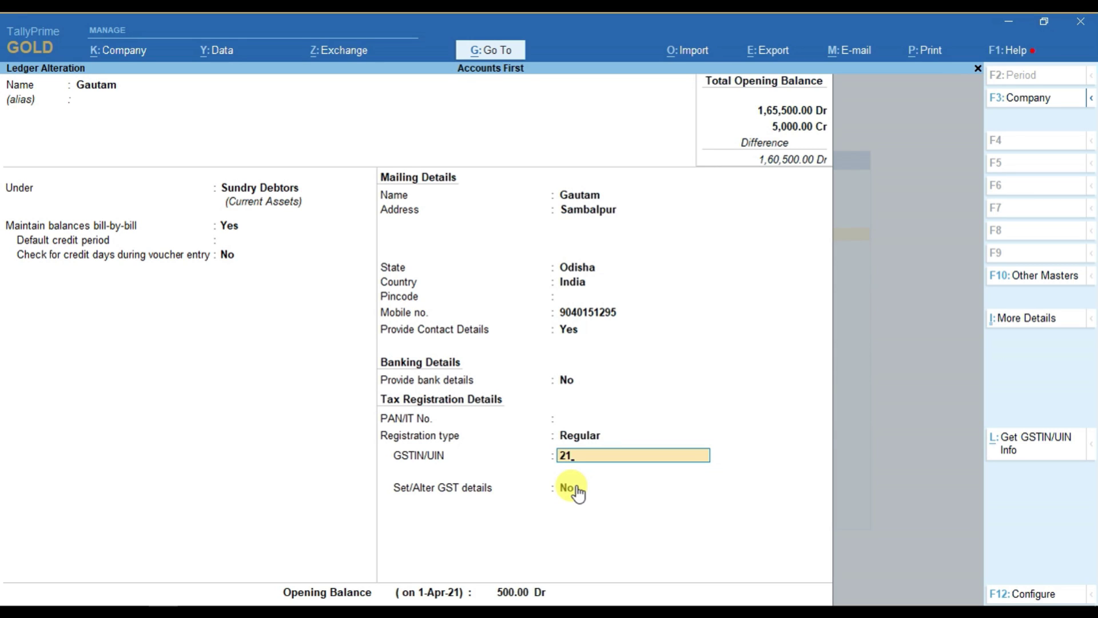
pyautogui.press('Return')
pyautogui.press('Return')
pyautogui.press('Return')
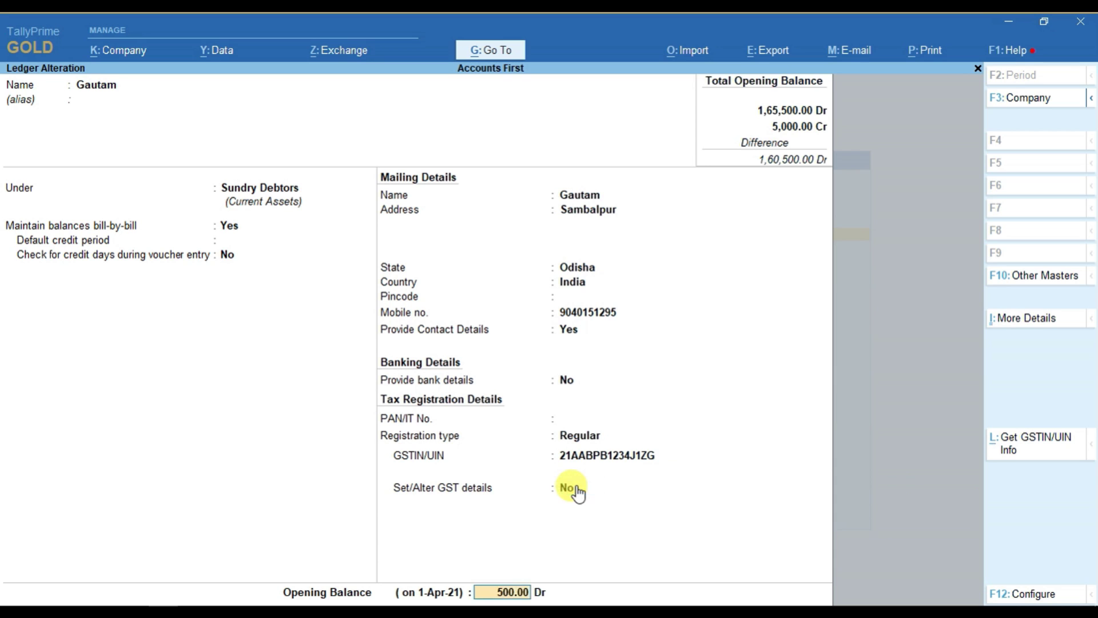
pyautogui.press('Return')
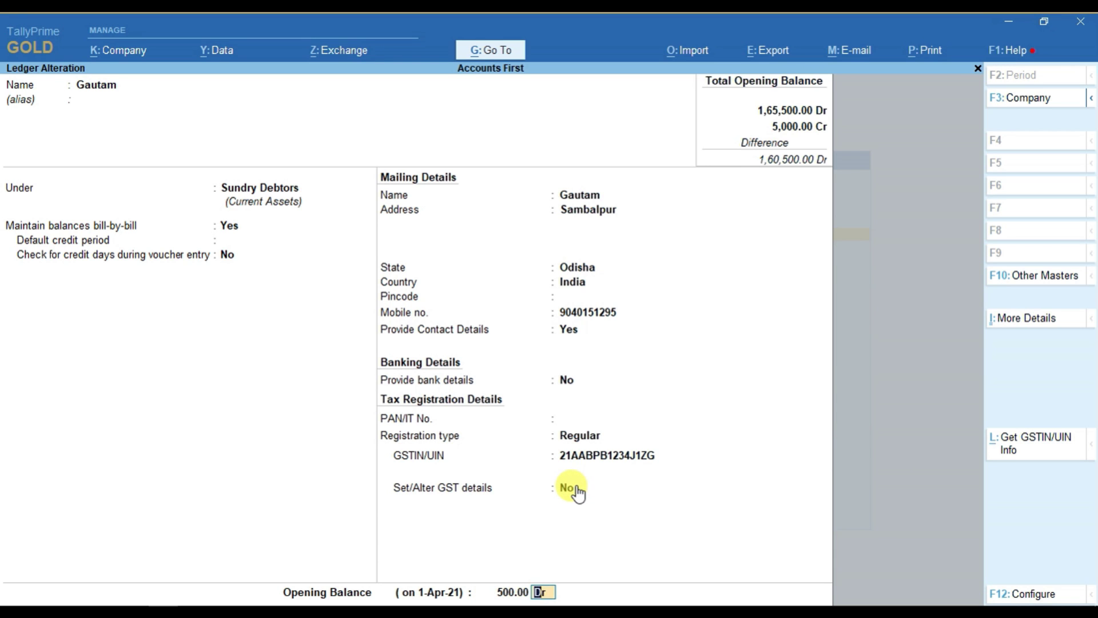